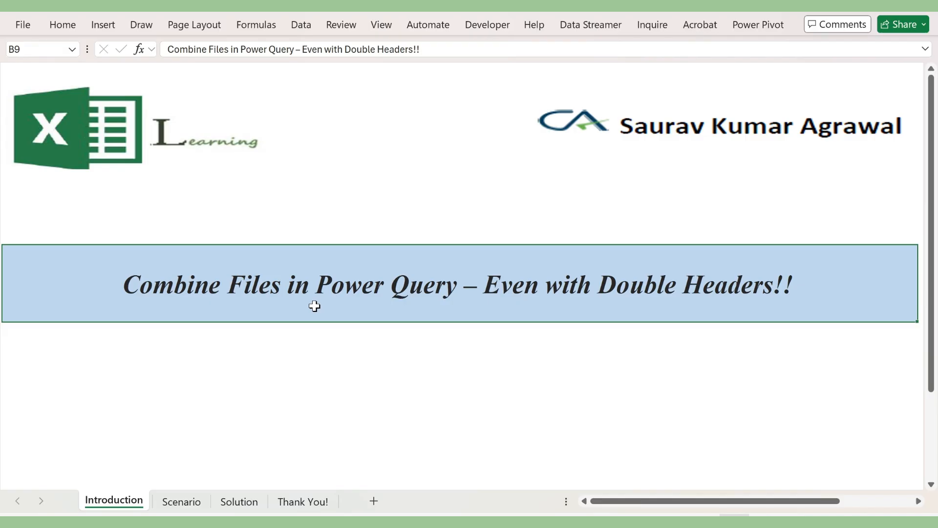
Examine the header row and data of the Earlier table on the Scenario sheet.
key(ctrl+Page_Down)
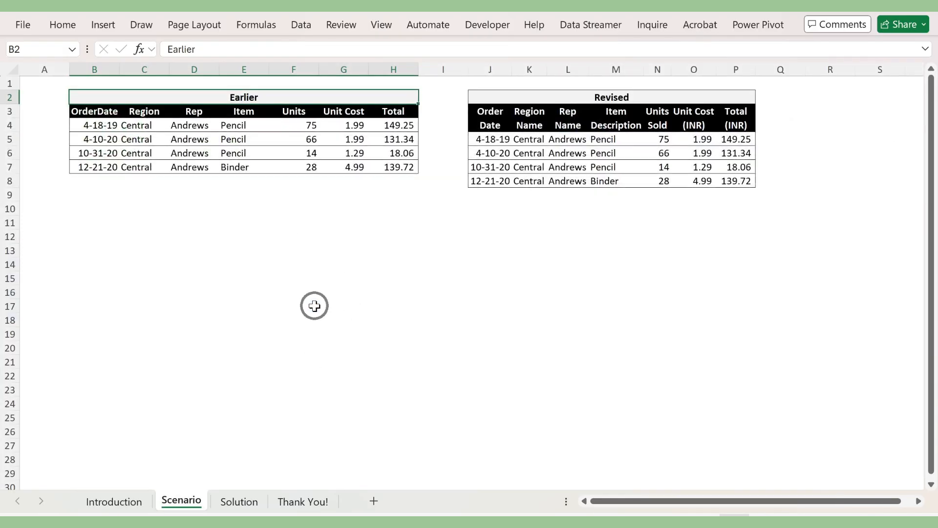
ctrl+scroll(346, 263, up, 3)
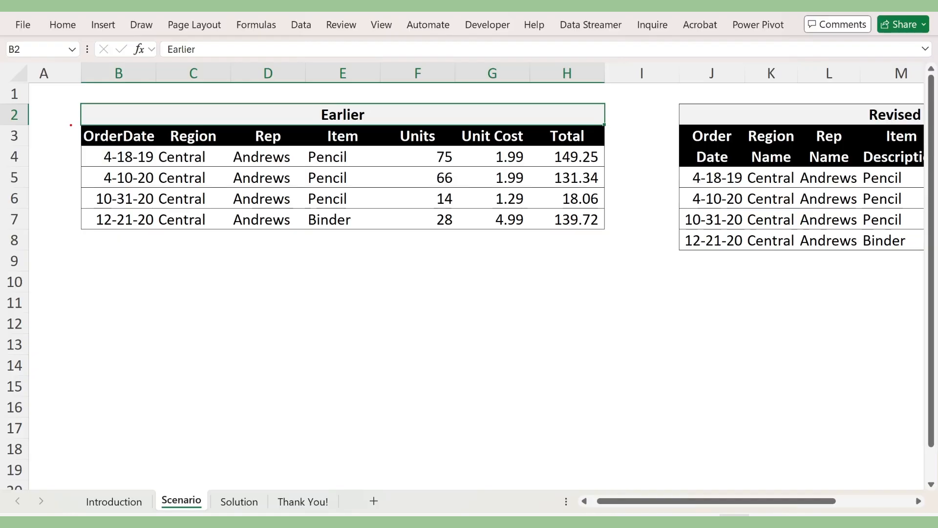
mouse_move(69, 123)
mouse_down()
mouse_move(252, 151)
mouse_move(579, 153)
mouse_up()
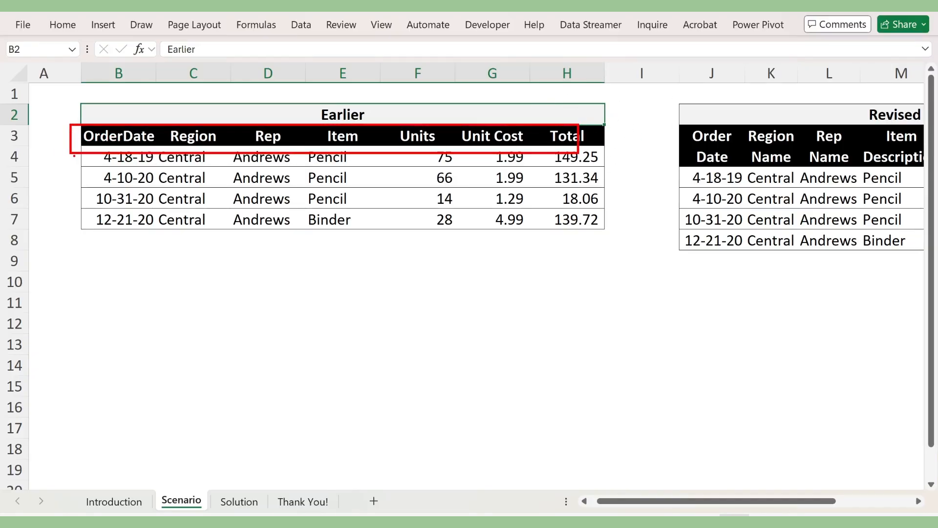
drag(74, 155, 23, 199)
key(Escape)
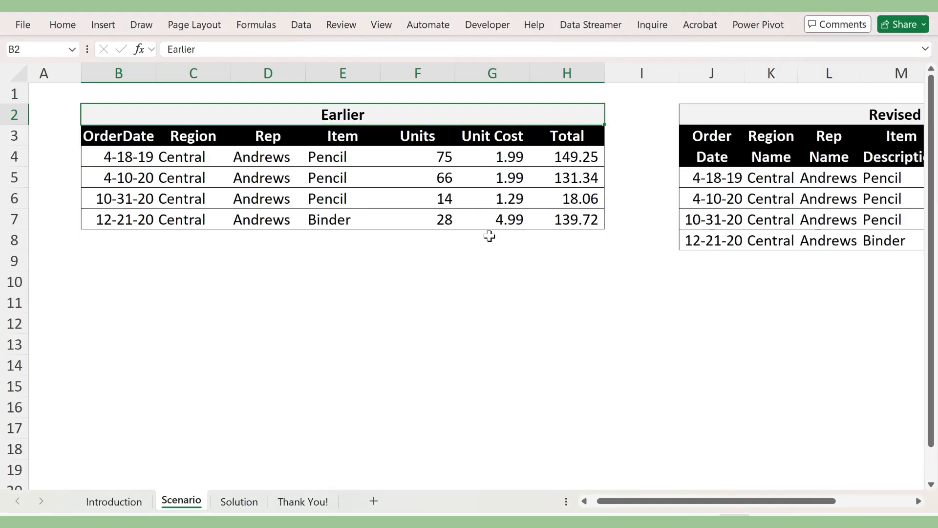
Compare the header rows of the Revised table with those of the Earlier table.
scroll(488, 234, right, 3)
key(ctrl+2)
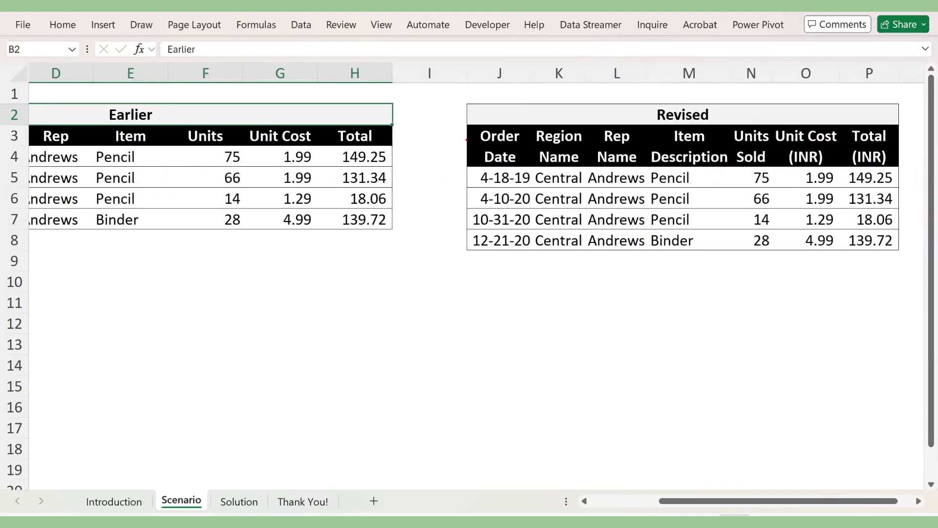
mouse_move(465, 125)
mouse_down()
mouse_move(655, 165)
mouse_move(906, 169)
mouse_up()
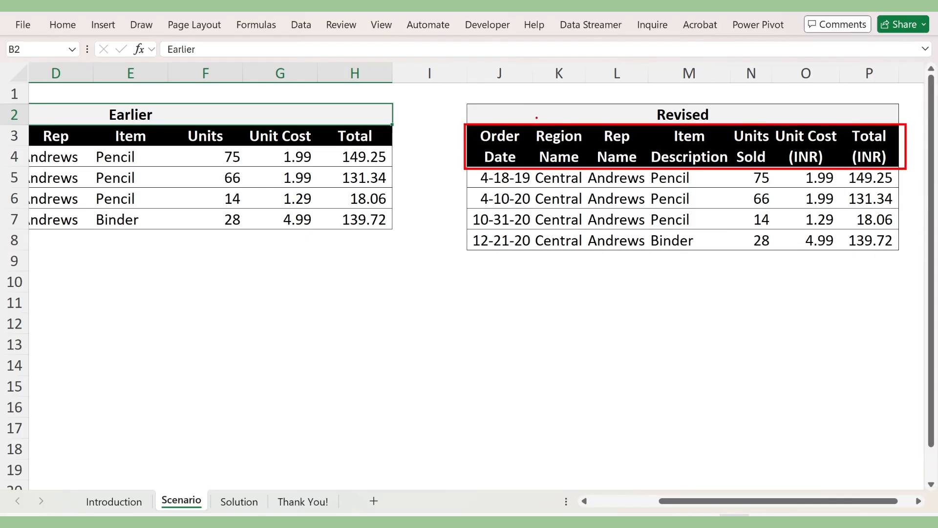
mouse_move(456, 123)
mouse_down()
mouse_move(443, 128)
mouse_move(440, 151)
mouse_move(444, 168)
mouse_move(457, 171)
mouse_up()
mouse_move(390, 130)
mouse_down()
mouse_move(232, 110)
mouse_move(399, 163)
mouse_move(346, 114)
mouse_up()
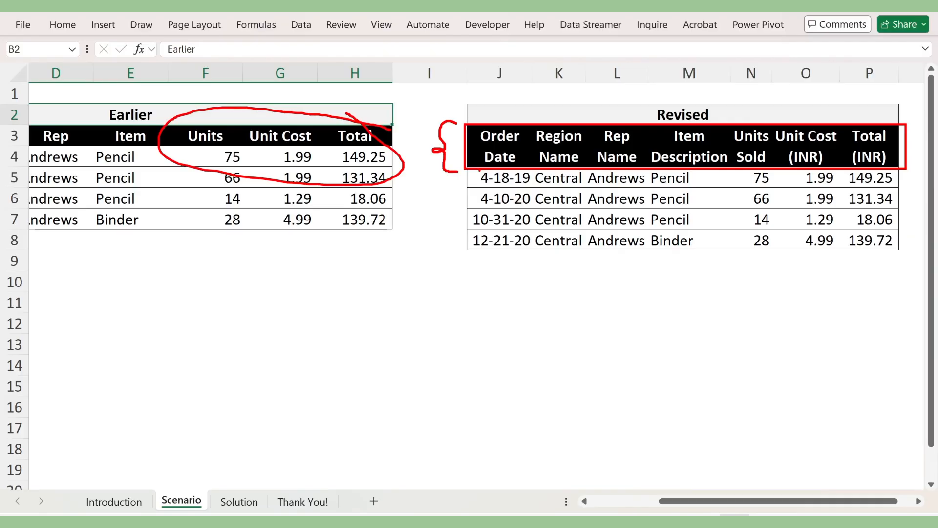
mouse_move(458, 170)
mouse_down()
mouse_move(480, 188)
mouse_move(451, 172)
mouse_up()
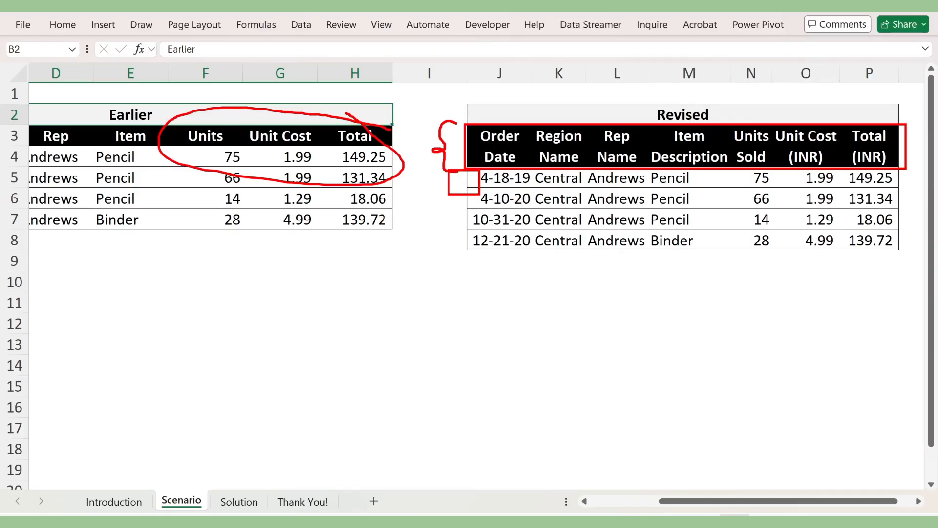
key(Escape)
scroll(410, 207, left, 2)
scroll(410, 208, left, 3)
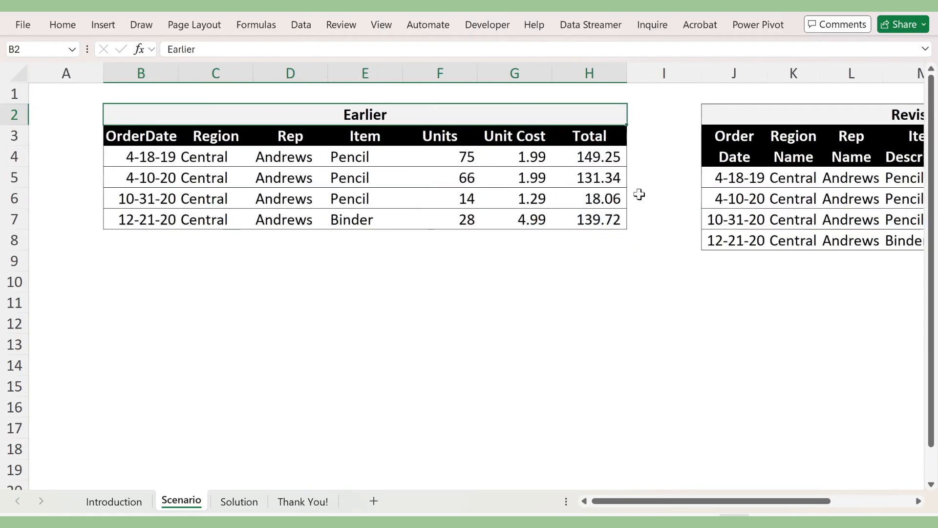
scroll(675, 188, down, 1)
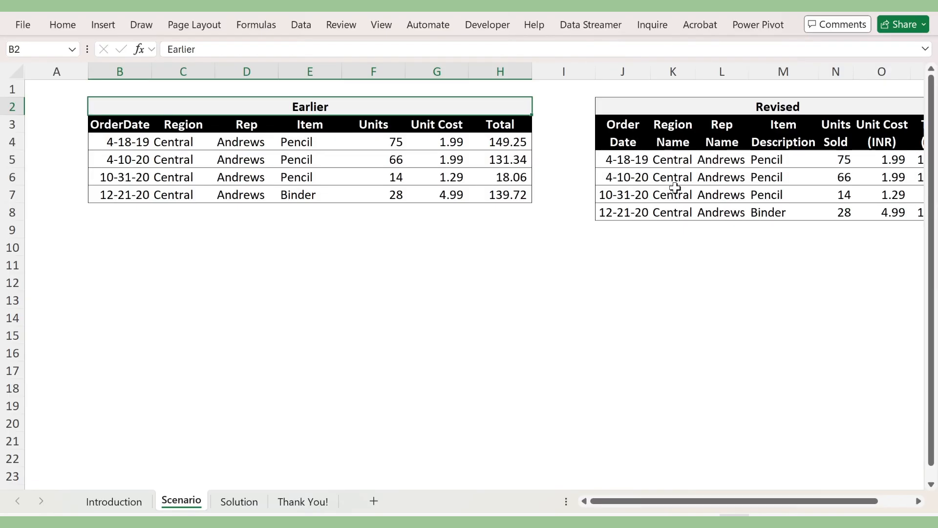
Review the combined sales table and its header row on the Solution sheet.
key(ctrl+Page_Down)
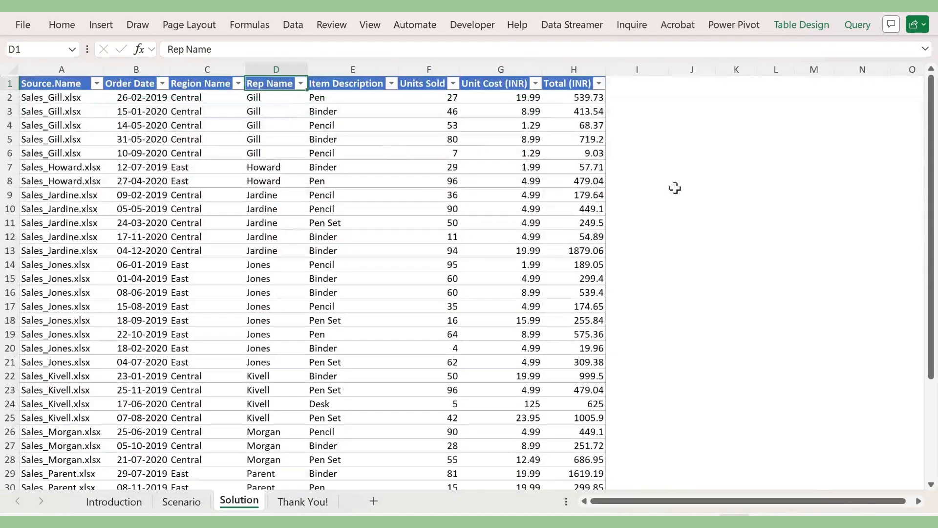
click(318, 149)
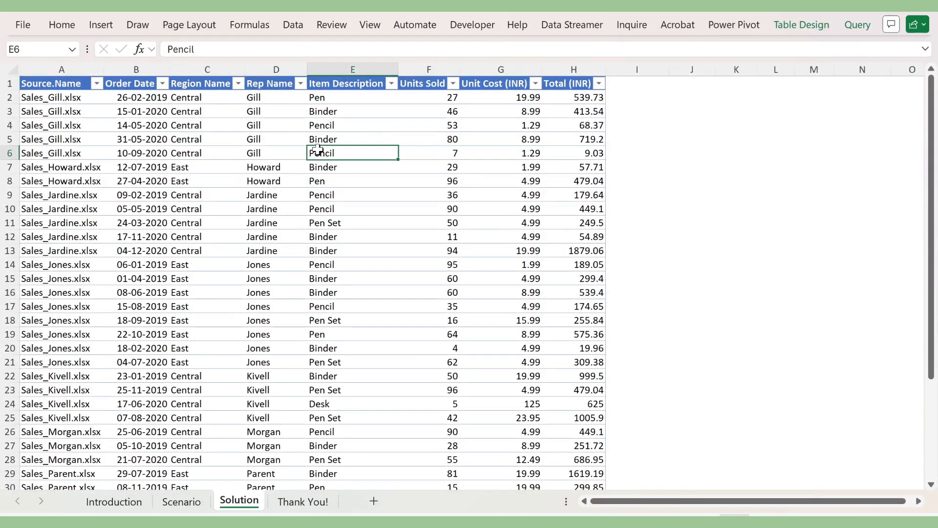
key(ctrl+F1)
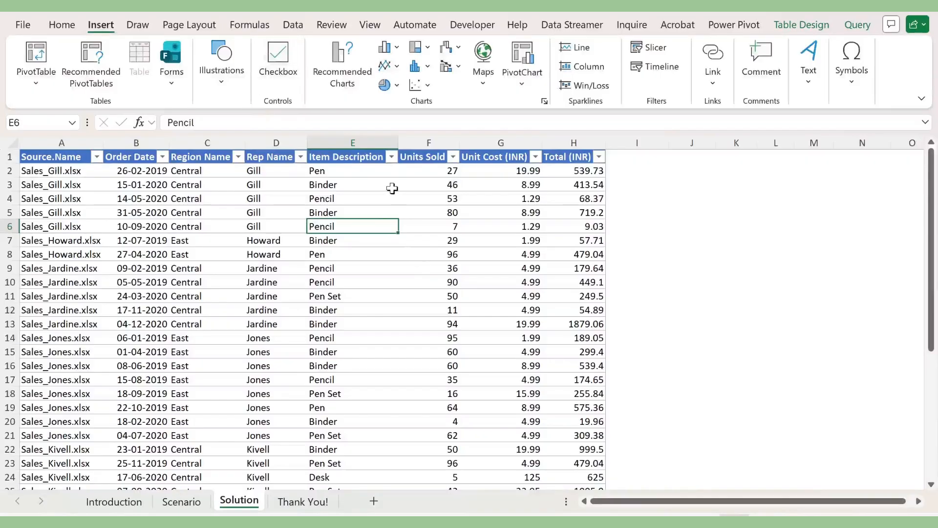
key(ctrl+Up)
key(ctrl+Left)
key(ctrl+shift+Right)
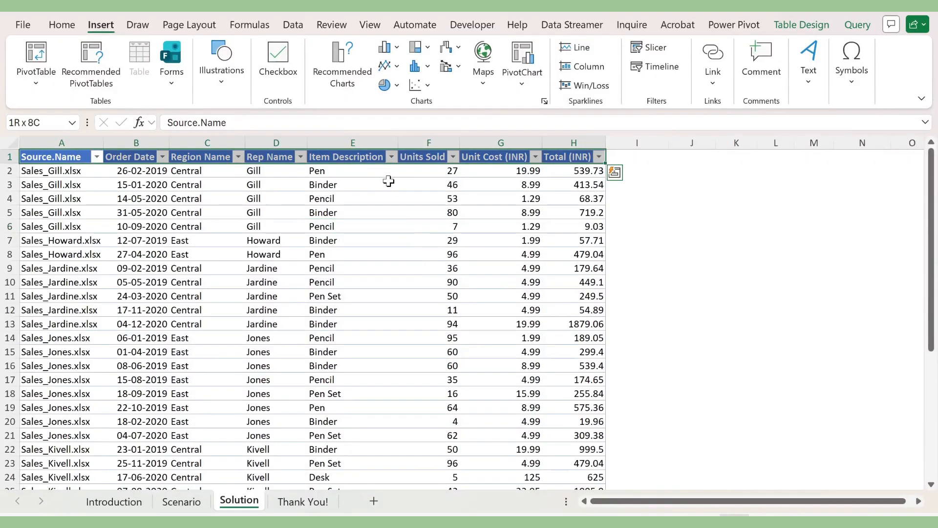
key(ctrl+shift+Left)
key(Right)
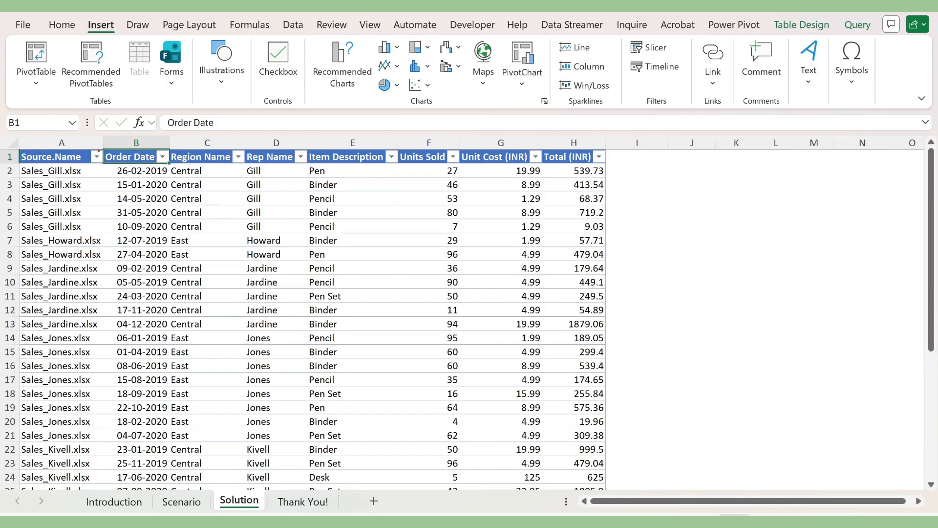
Return to the Scenario sheet and inspect how the Order Date header is split across two rows in the Revised table.
key(ctrl+Page_Up)
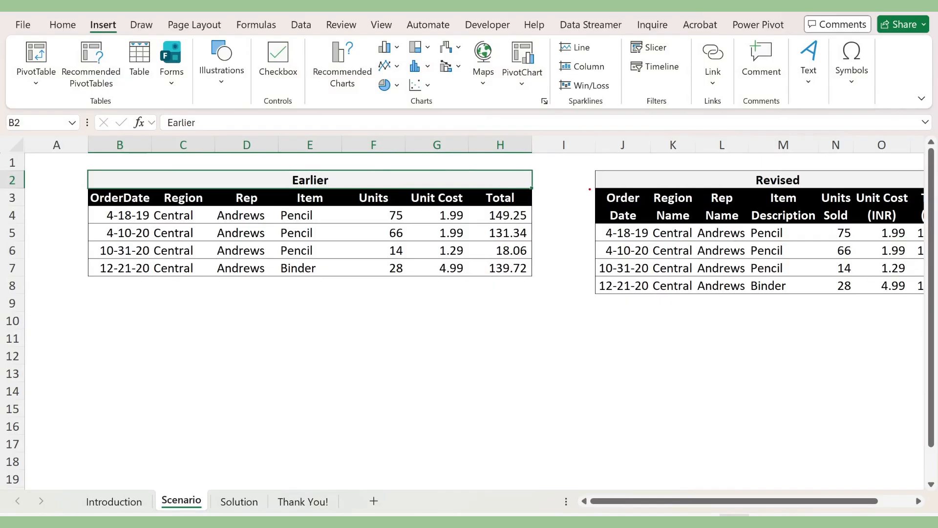
mouse_move(589, 189)
mouse_down()
mouse_move(637, 198)
mouse_move(643, 209)
mouse_up()
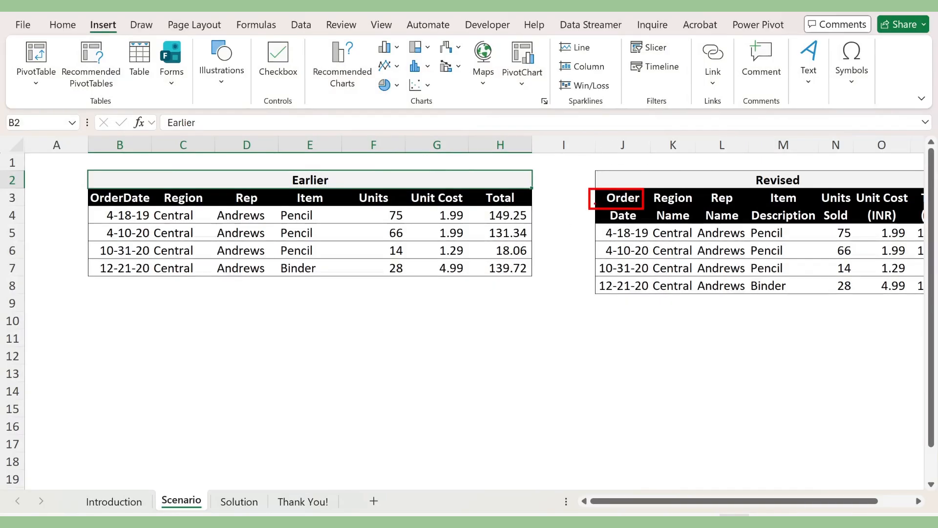
mouse_move(582, 208)
mouse_down()
mouse_move(610, 227)
mouse_move(648, 229)
mouse_up()
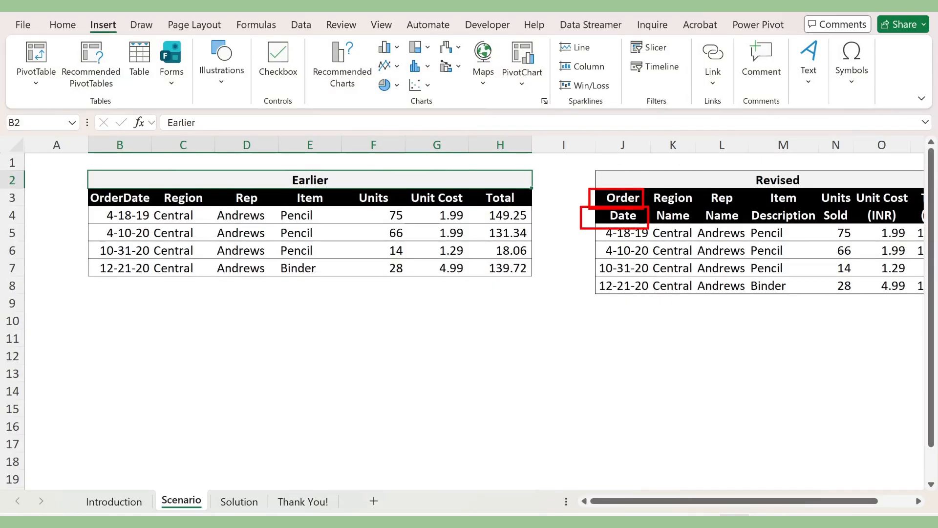
text(tOrd)
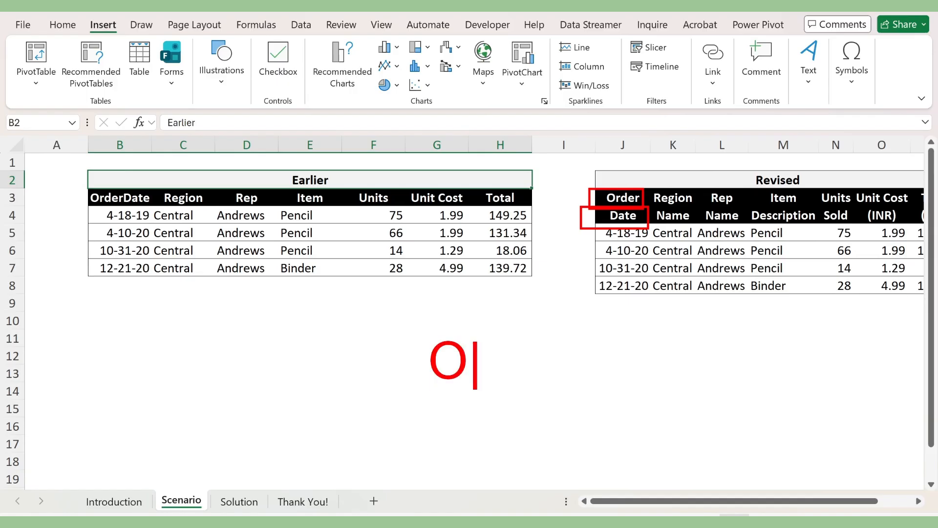
text(er Date)
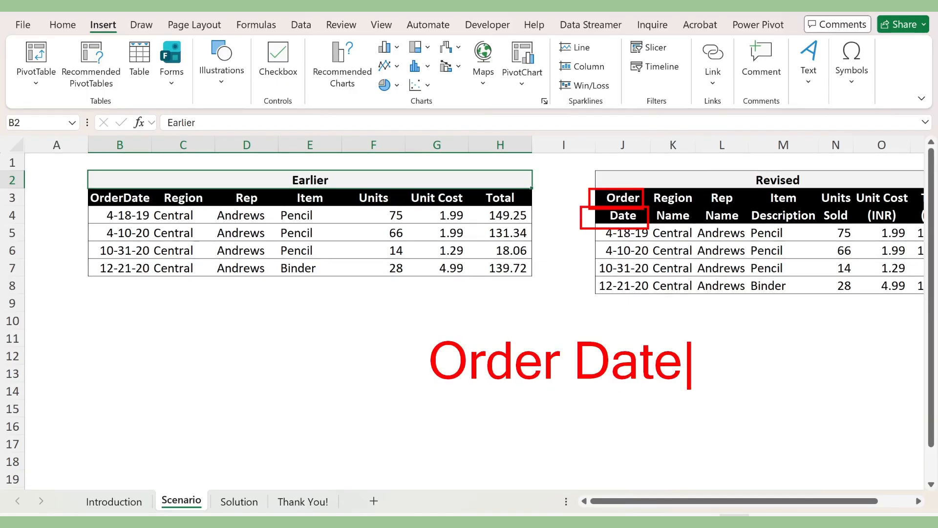
key(Escape)
Check the Order Date, Region Name and Rep Name headers of the combined table on the Solution sheet.
key(ctrl+Page_Down)
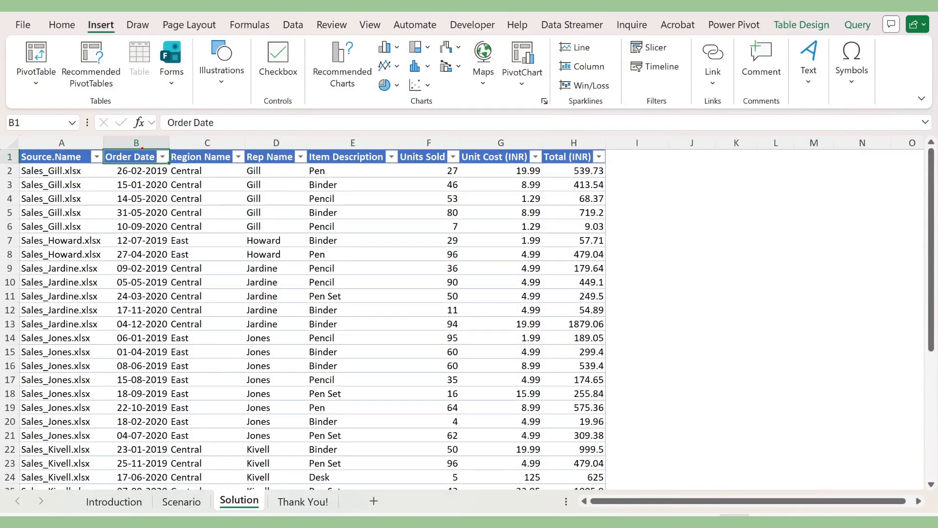
drag(139, 147, 214, 99)
drag(200, 142, 313, 72)
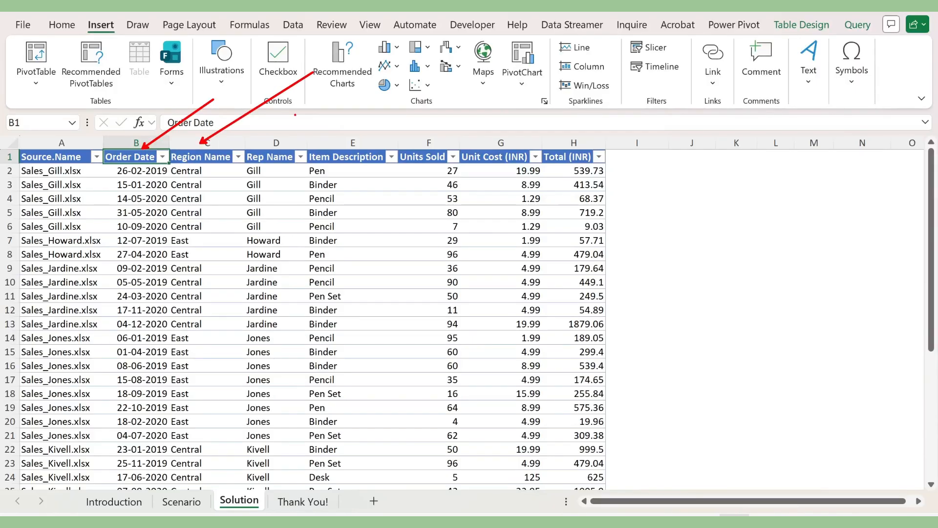
drag(280, 147, 382, 78)
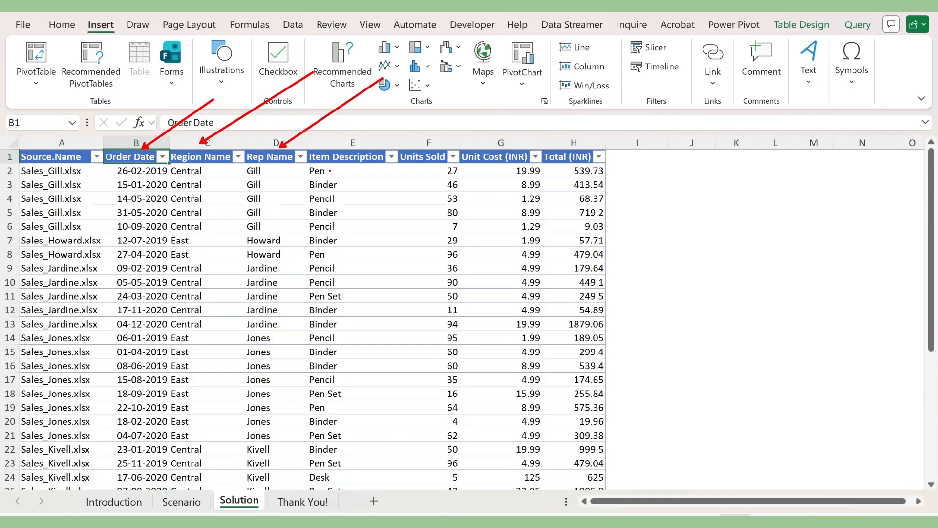
key(Escape)
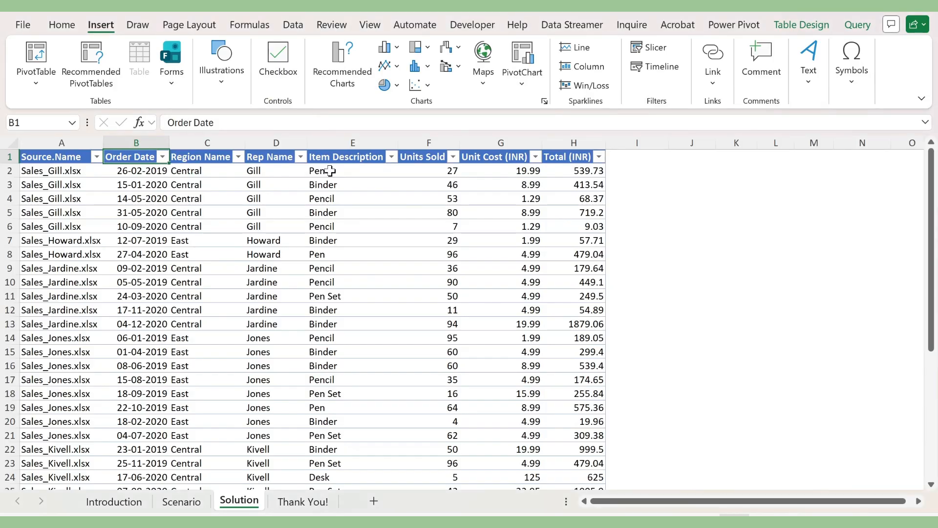
Check the workbook for links to external workbooks.
click(336, 185)
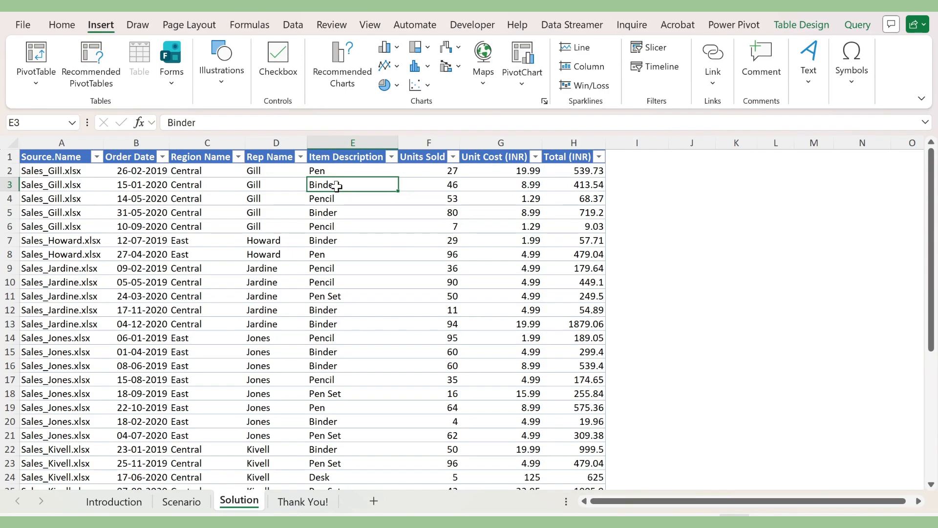
click(336, 185)
key(alt+e)
key(k)
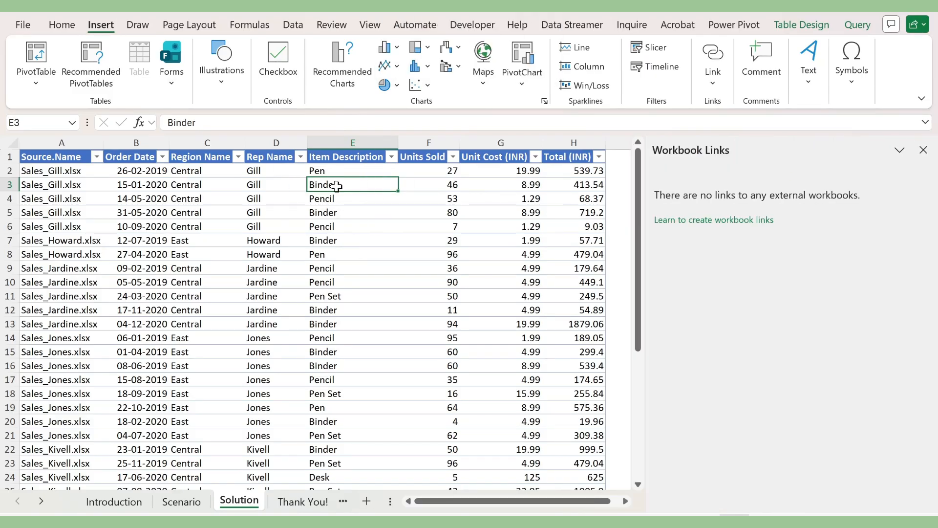
Select the entire Solution sheet and delete all of its cells, including the combined sales table.
click(400, 290)
key(ctrl+a)
key(ctrl+a)
key(ctrl+a)
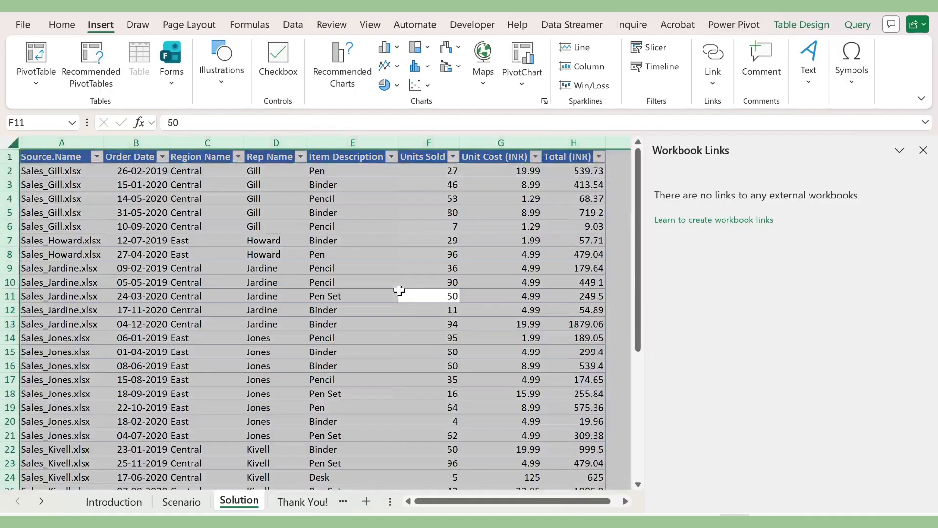
key(ctrl+minus)
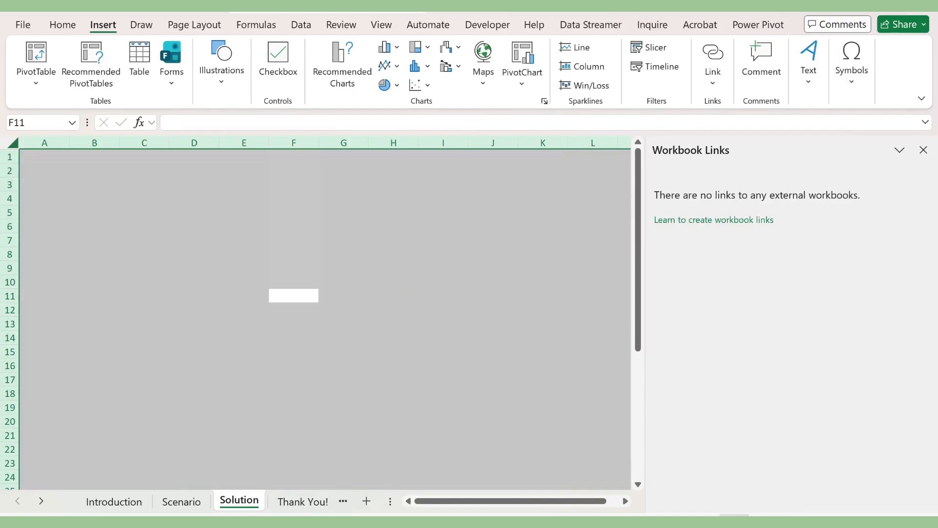
Delete all existing queries from the workbook, including the Transform File from Inputs and Other Queries groups, and select cell E5.
click(286, 22)
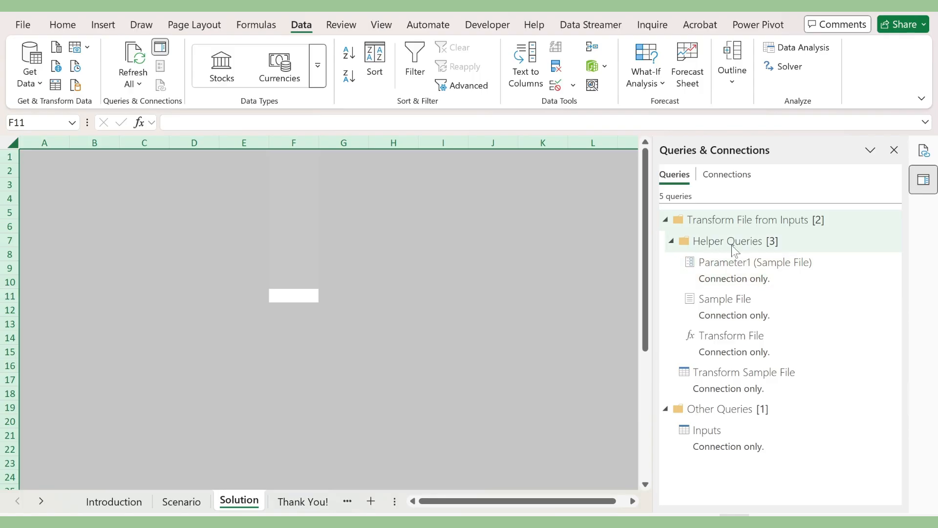
click(764, 220)
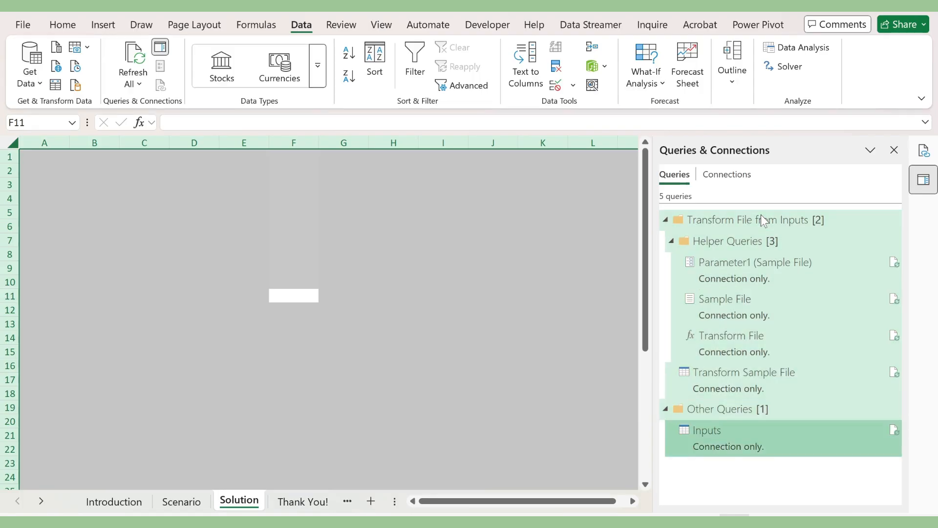
key(Delete)
key(Return)
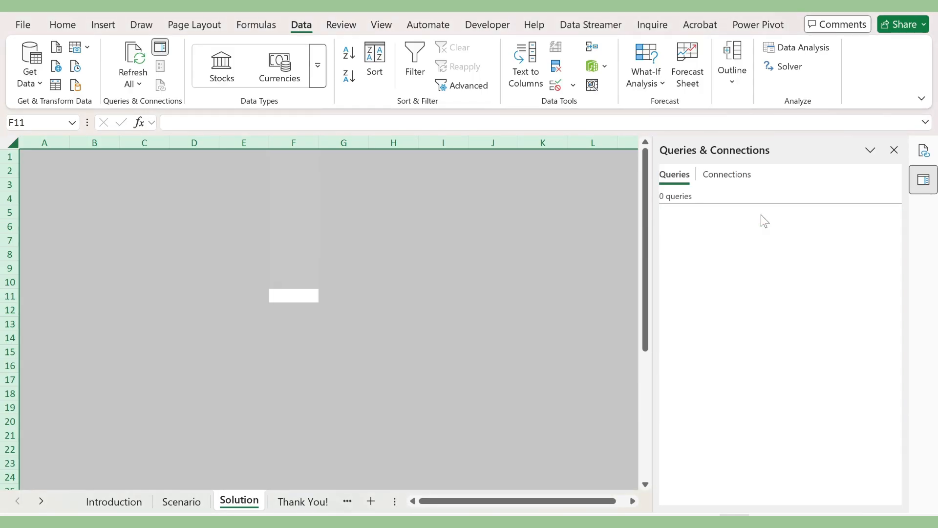
click(251, 209)
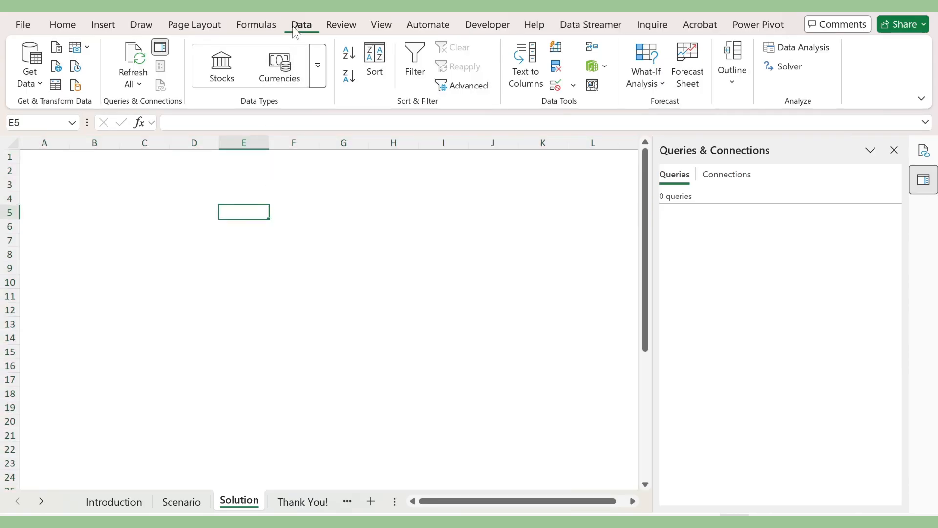
click(31, 77)
click(91, 139)
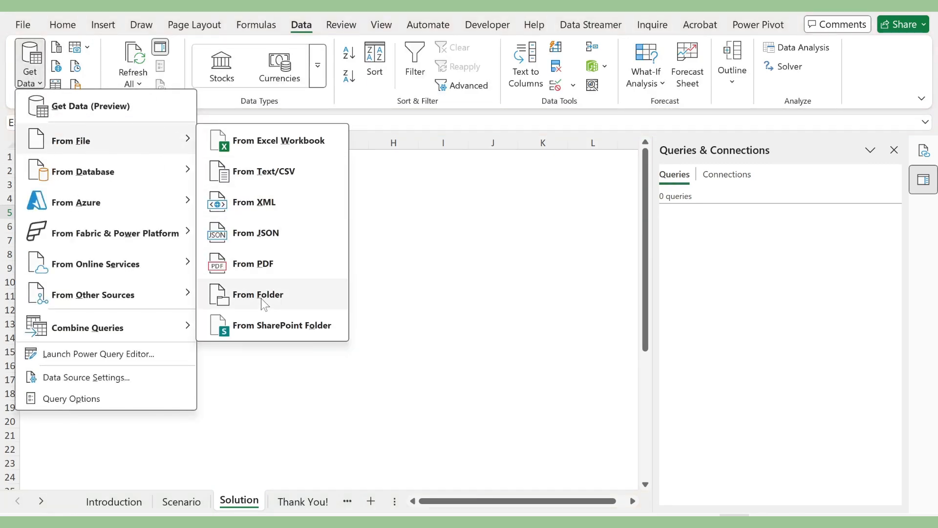
click(335, 284)
drag(318, 293, 337, 292)
key(Escape)
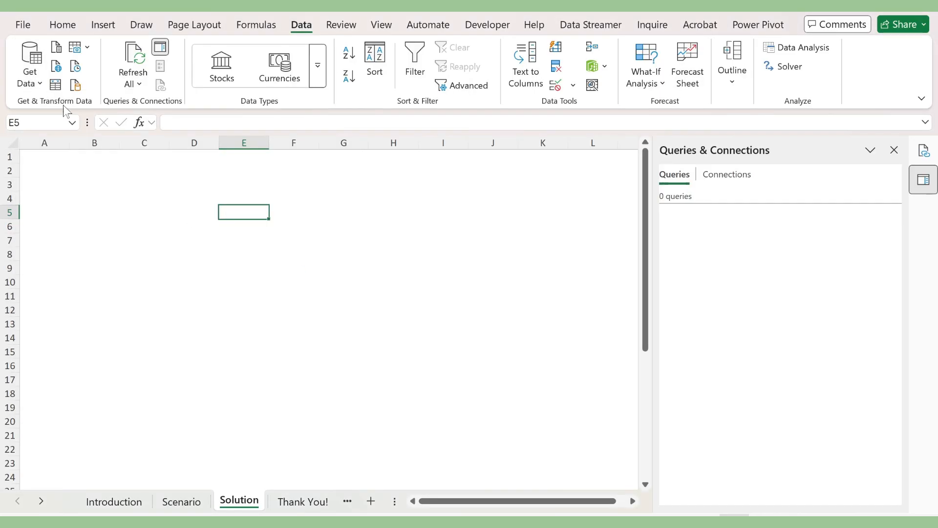
Start importing data from a folder and browse to C:\SKA\My Personal\Excel.
click(28, 74)
mouse_move(107, 152)
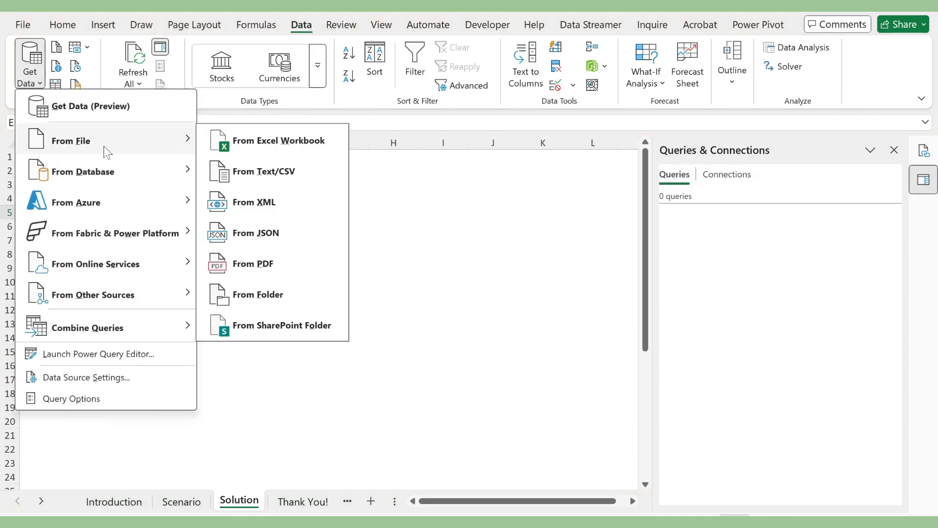
click(252, 294)
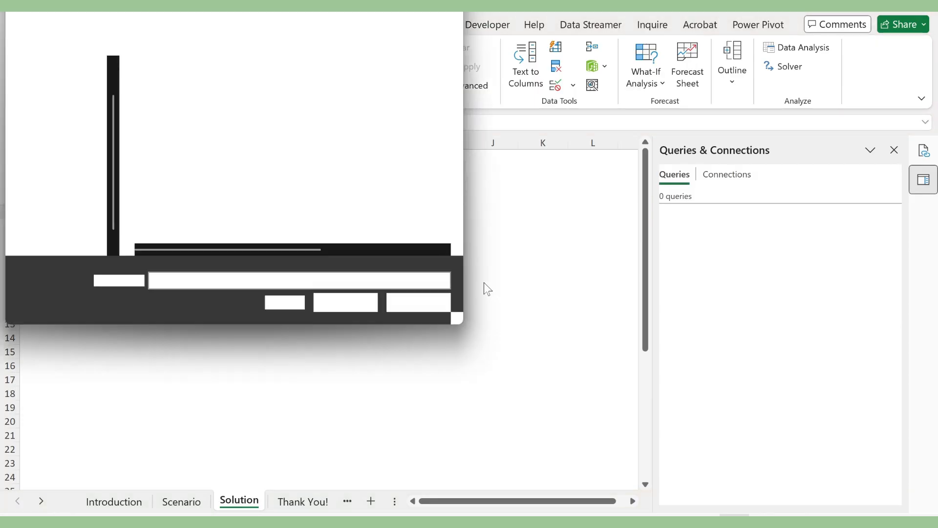
scroll(93, 198, down, 1)
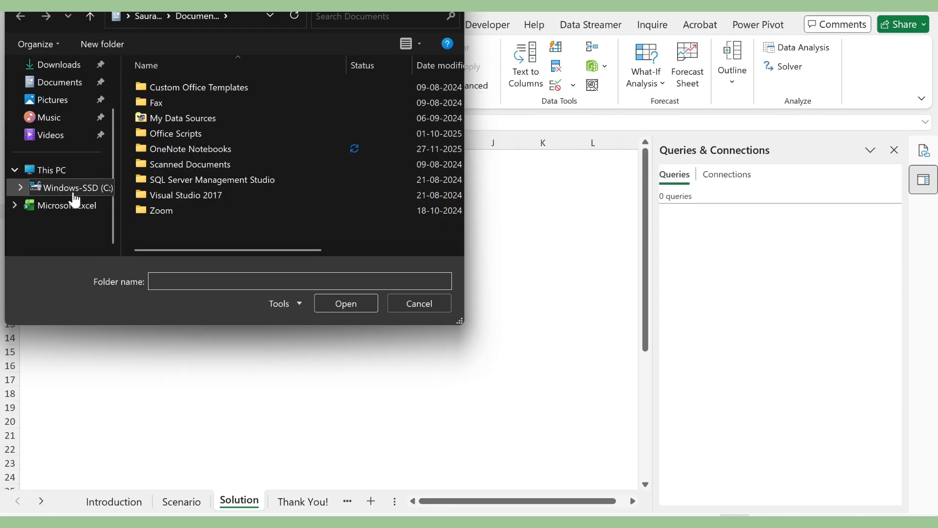
click(74, 194)
click(177, 151)
text(ska)
key(Return)
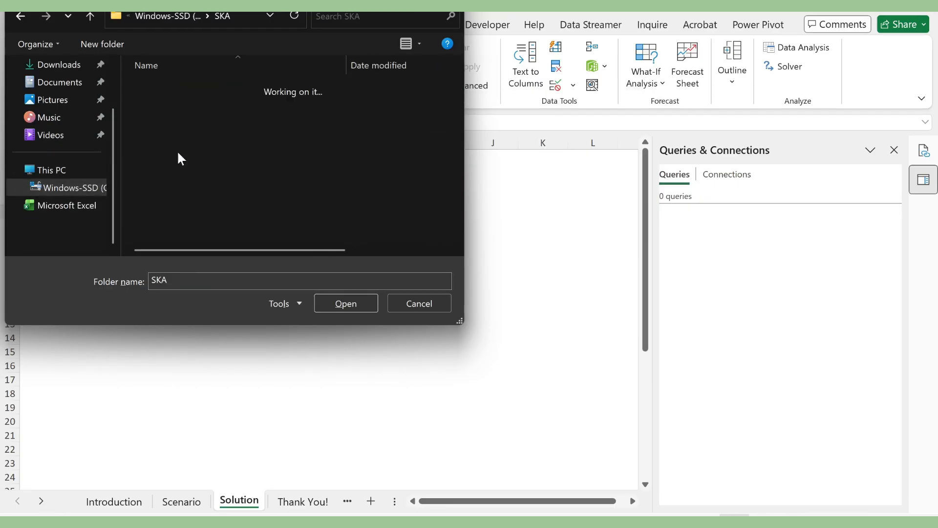
text(my)
key(Return)
text(ex)
key(Return)
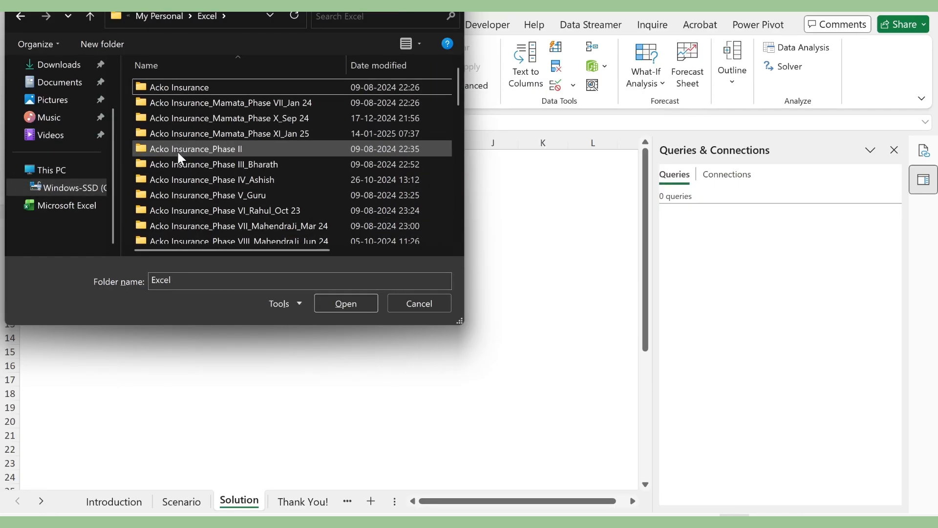
Choose the Inputs folder inside Youtube Recording\48.Combine files with double header as the data source.
text(yo)
key(Return)
key(Down)
key(End)
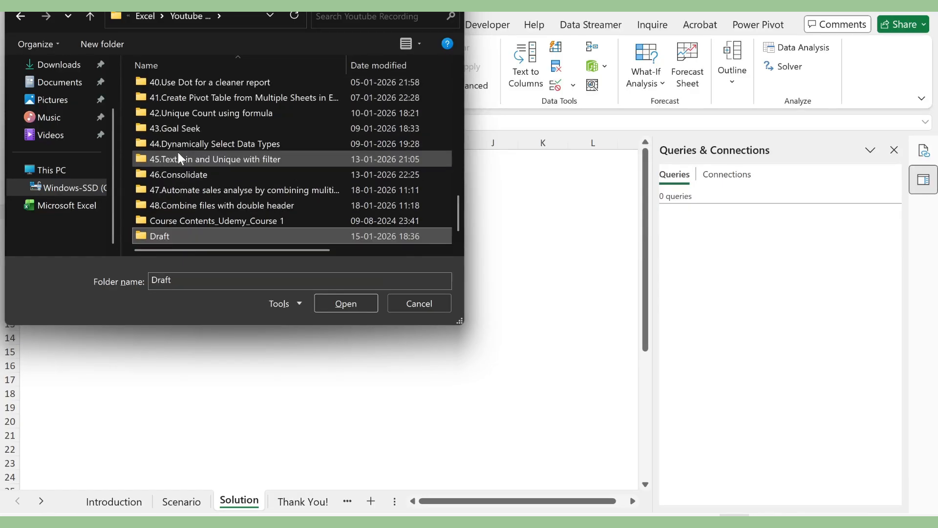
text(48)
key(Return)
key(Down)
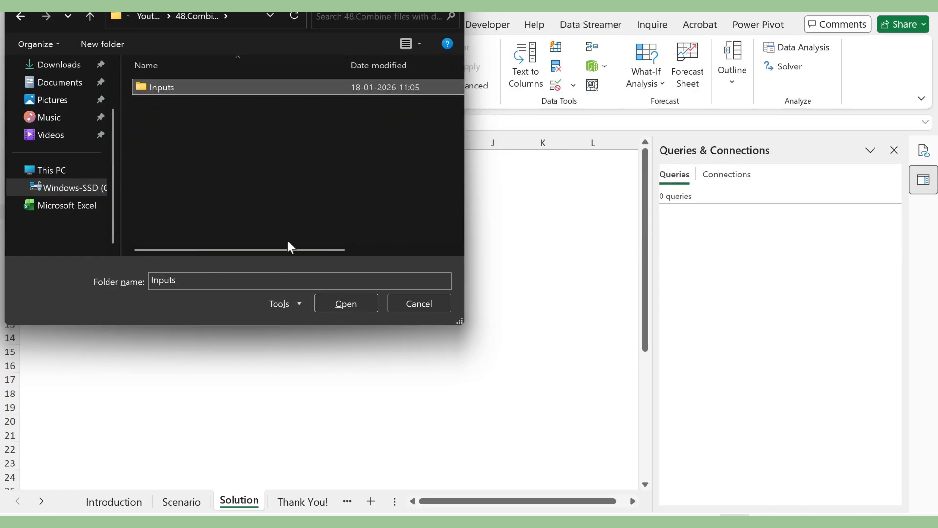
click(342, 307)
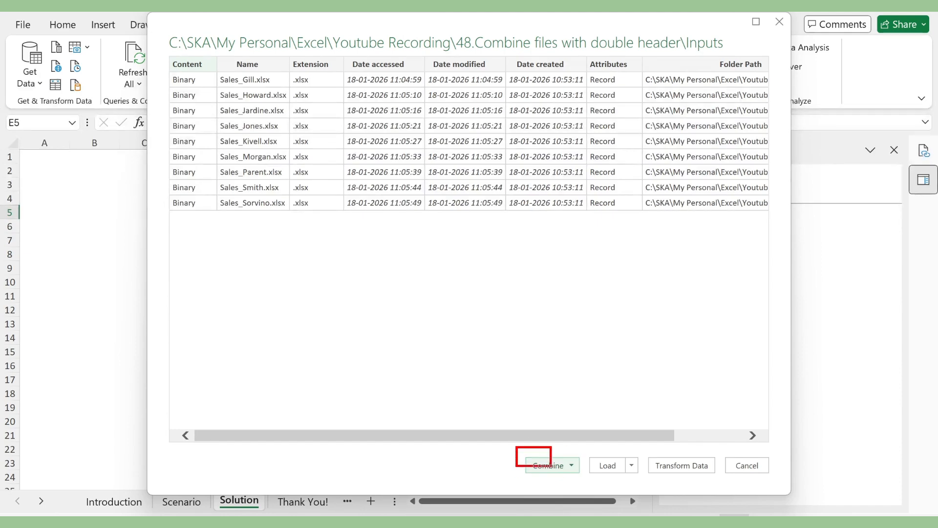
Combine and transform the folder's files, using the first file as the sample and extracting Sheet1.
click(558, 467)
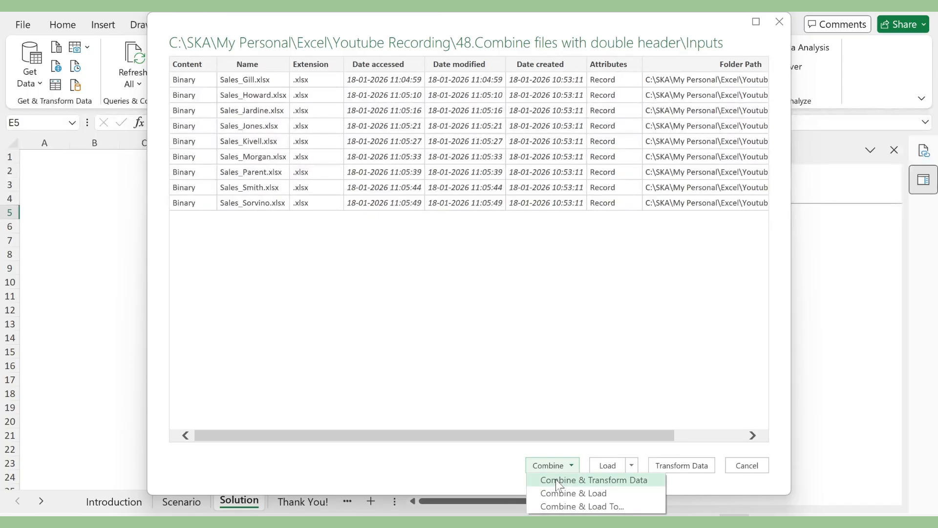
click(555, 479)
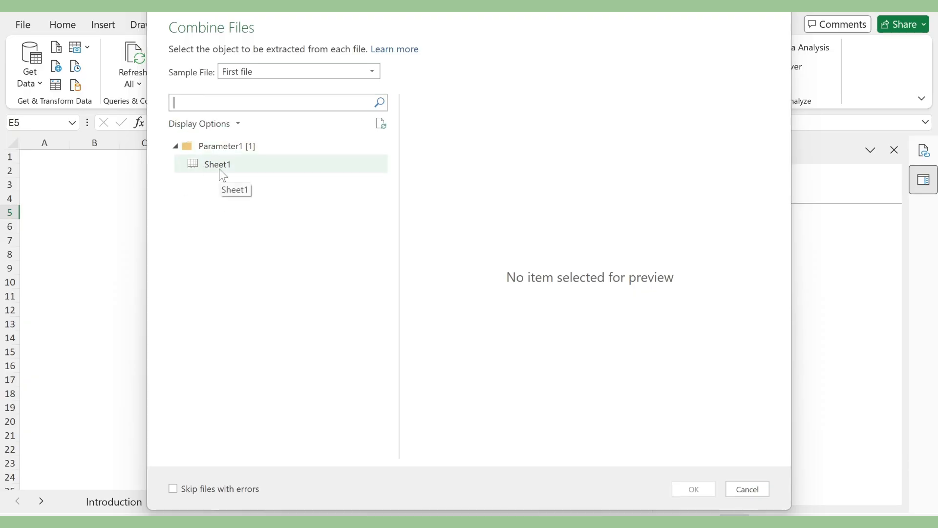
click(209, 147)
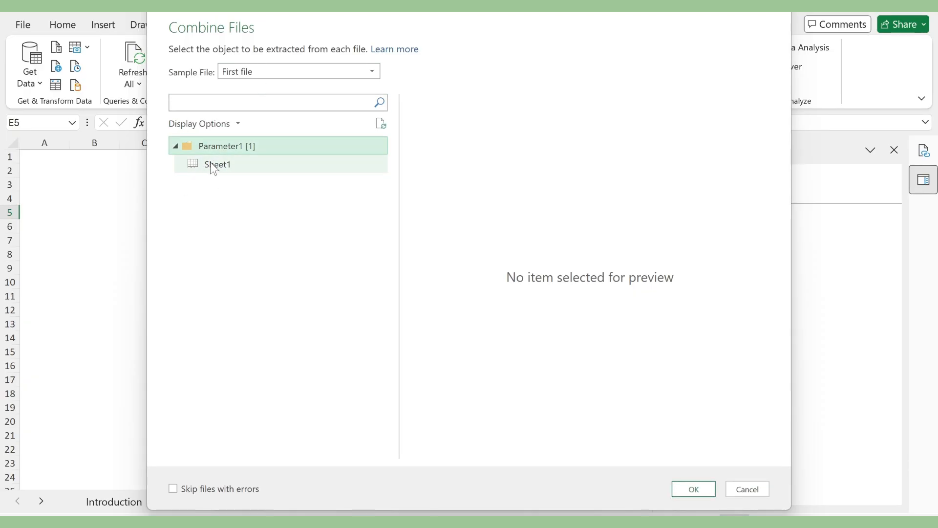
click(214, 167)
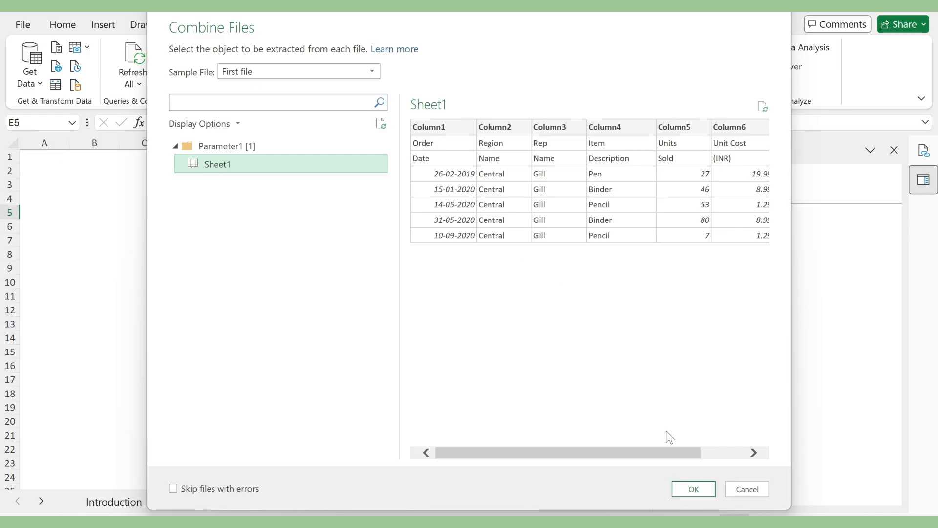
click(692, 488)
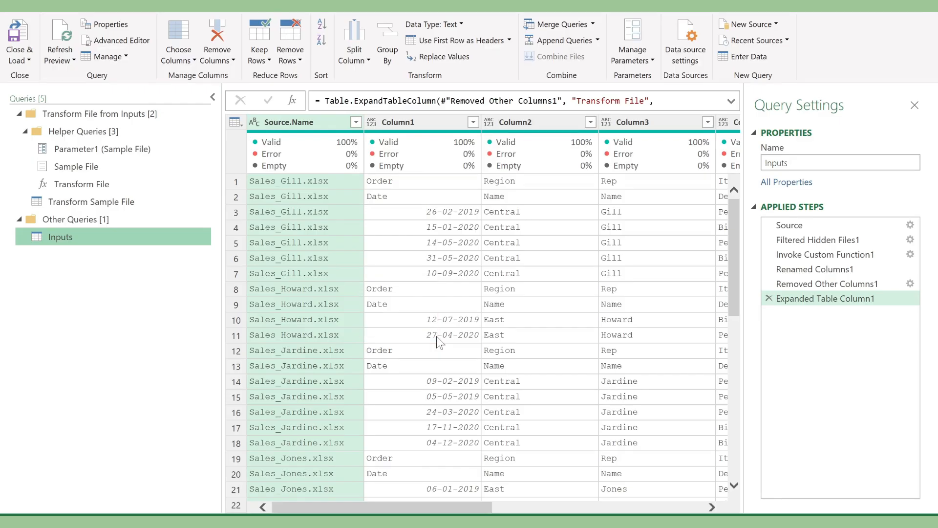
Try promoting the first row to headers in the Transform Sample File query.
click(80, 205)
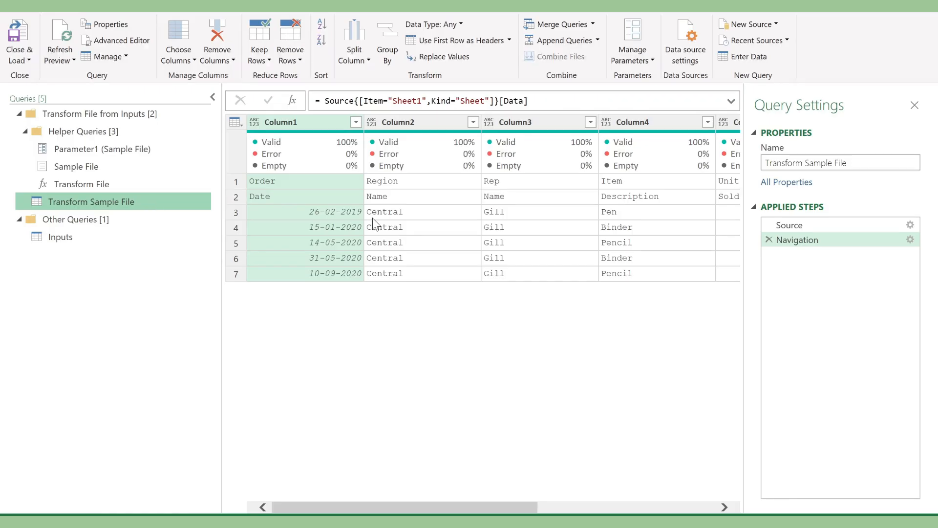
click(313, 180)
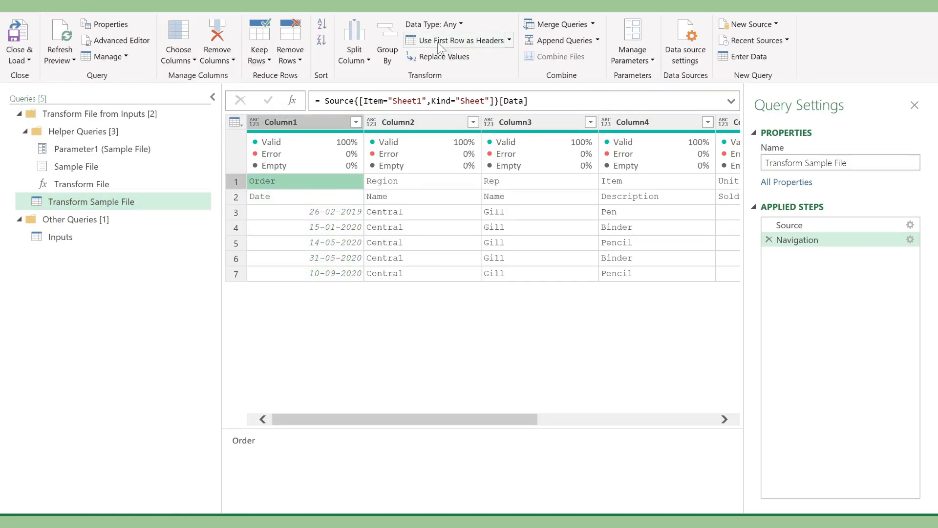
click(460, 40)
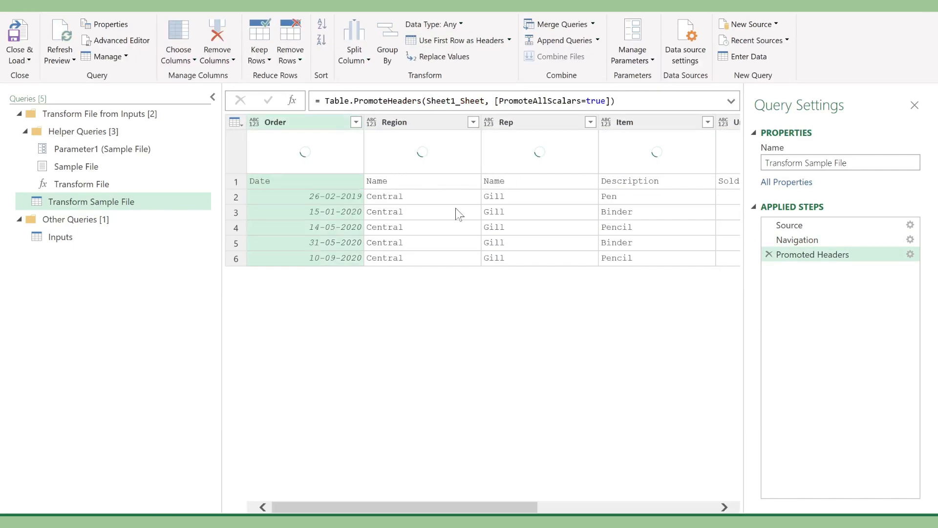
Examine the Inputs query to see how the second header row is treated in the combined data.
click(111, 238)
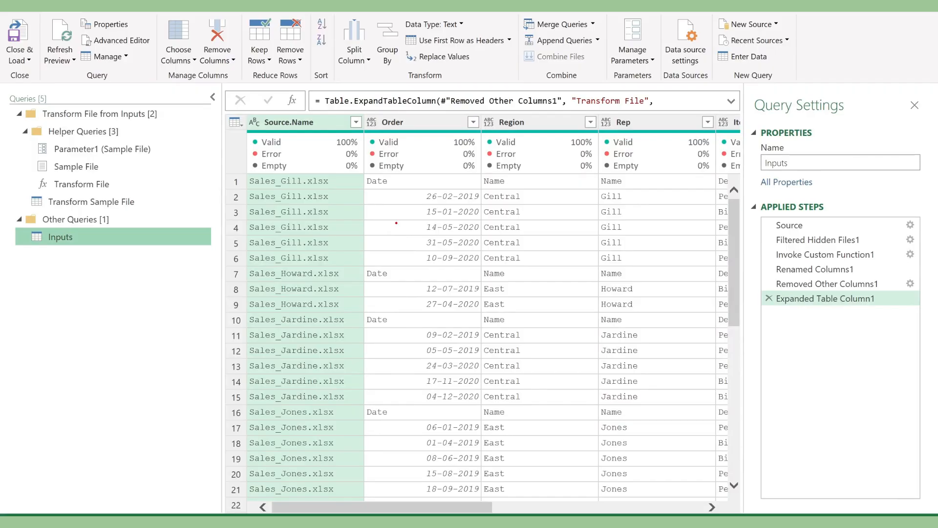
drag(362, 173, 416, 190)
drag(358, 266, 432, 292)
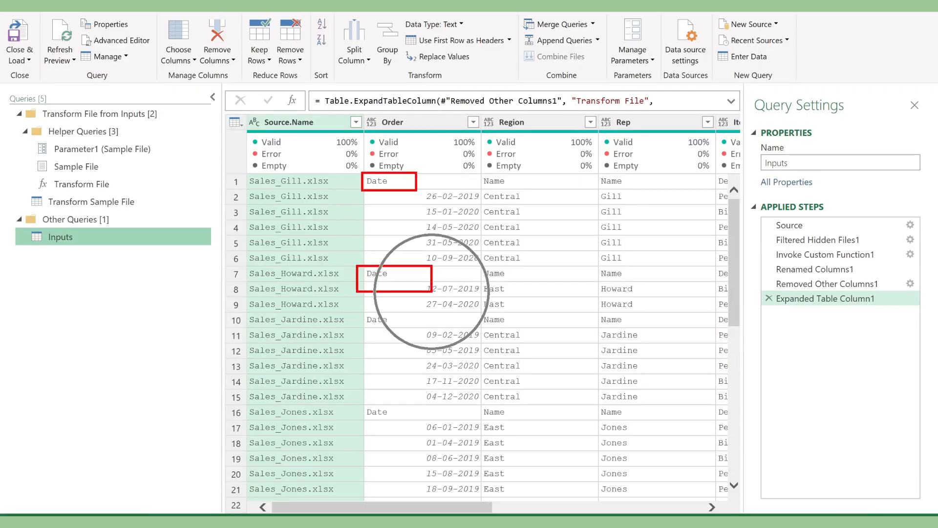
mouse_move(356, 259)
mouse_down()
mouse_move(327, 228)
mouse_move(351, 101)
mouse_move(365, 114)
mouse_move(381, 103)
mouse_move(373, 115)
mouse_move(412, 120)
mouse_up()
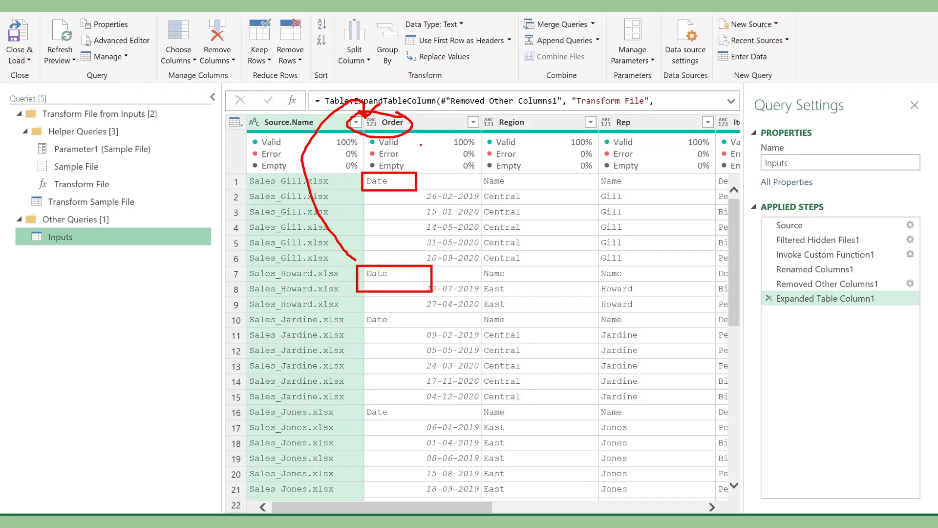
text(Order )
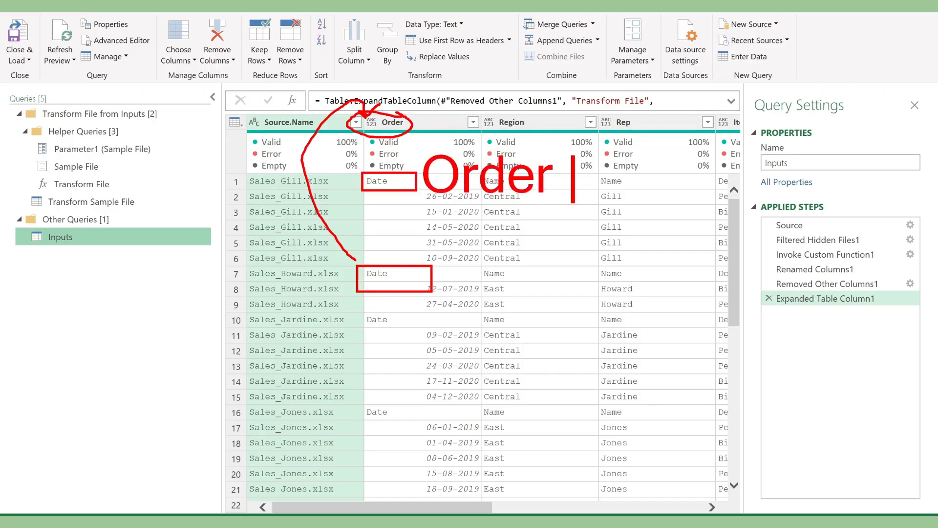
text(Date)
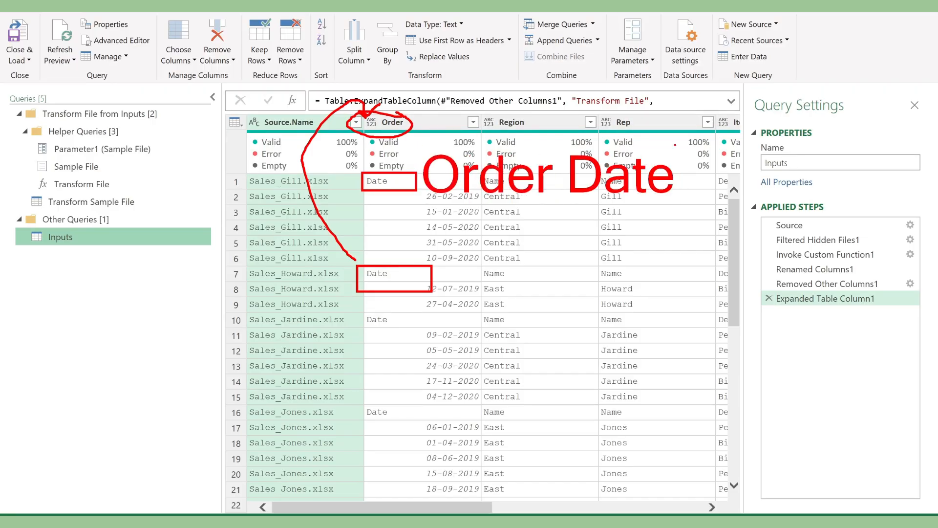
key(Escape)
mouse_move(678, 151)
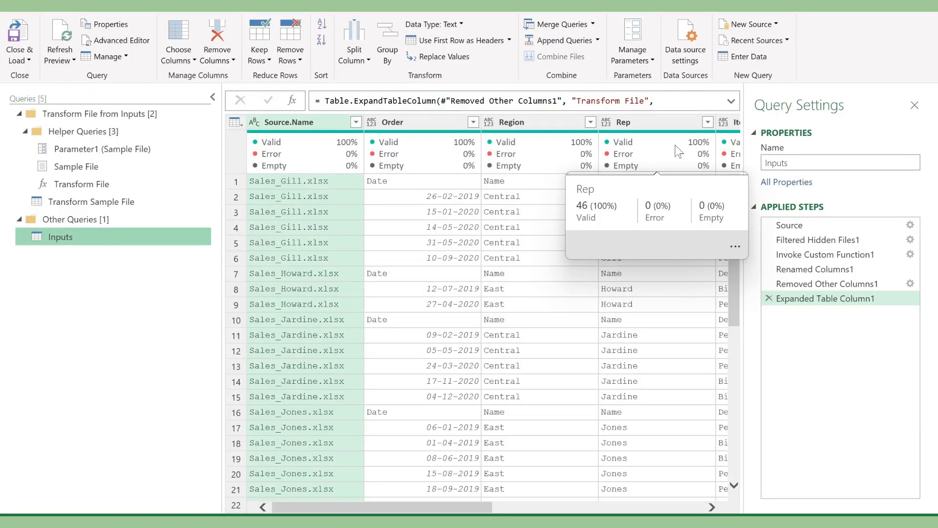
Remove the Promoted Headers step from the Transform Sample File query.
click(80, 185)
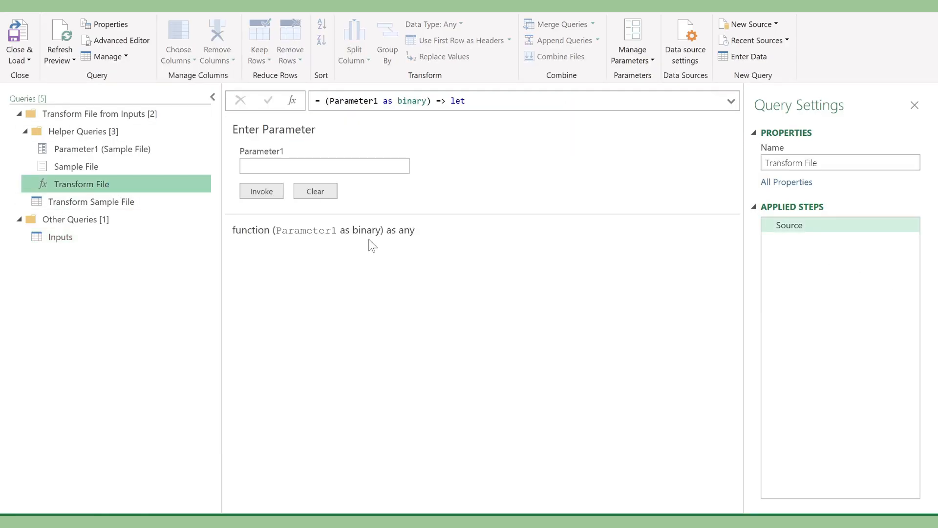
click(122, 203)
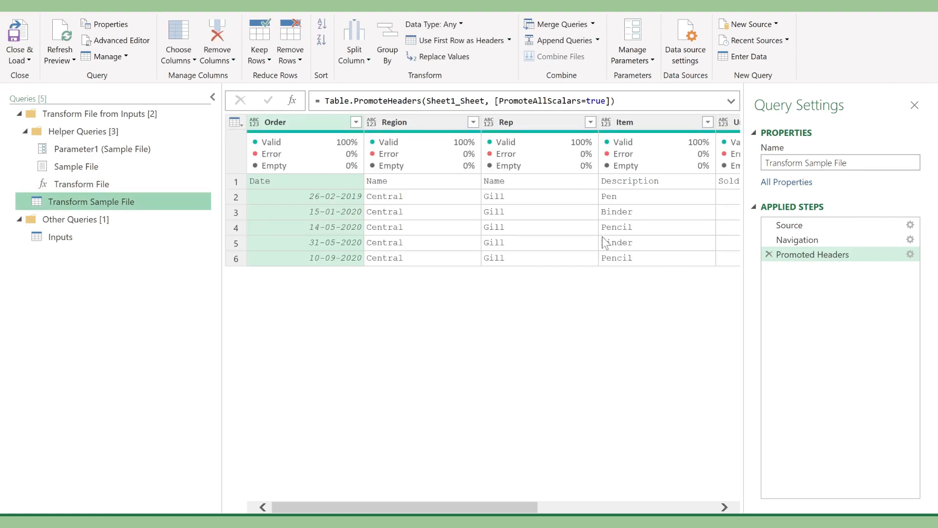
click(768, 255)
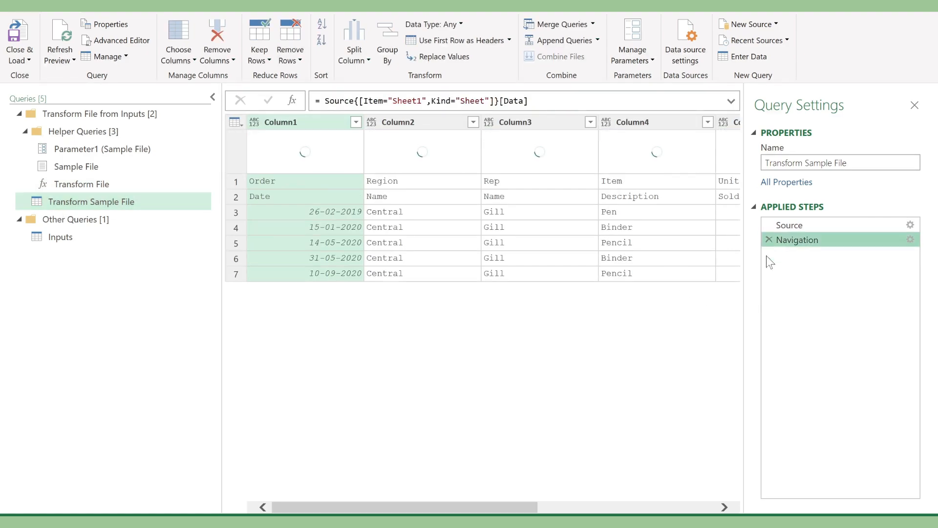
Examine the two stacked header rows, such as Order and Date, in the Transform Sample File query.
click(323, 181)
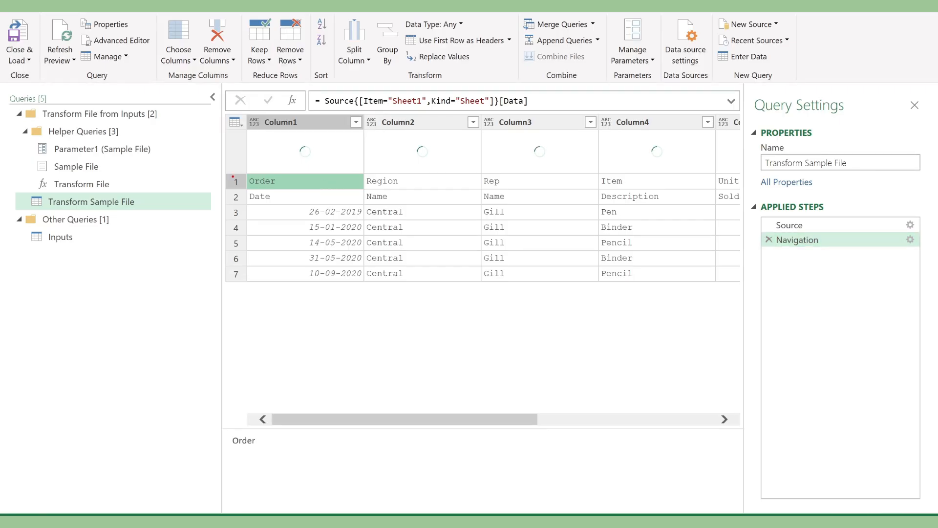
drag(244, 175, 312, 205)
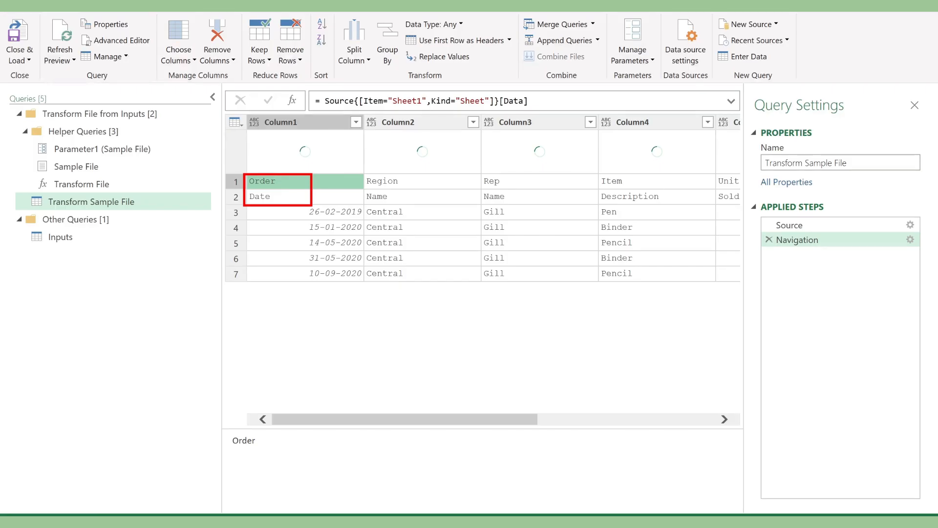
mouse_move(323, 166)
mouse_down()
mouse_move(318, 201)
mouse_move(313, 194)
mouse_move(339, 194)
mouse_up()
drag(346, 81, 322, 236)
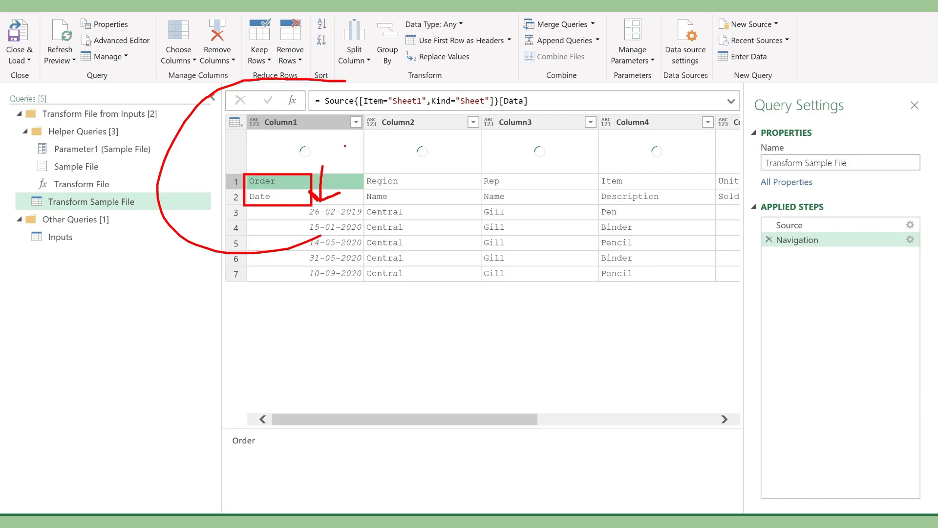
mouse_move(347, 111)
mouse_down()
mouse_move(547, 140)
mouse_move(743, 141)
mouse_up()
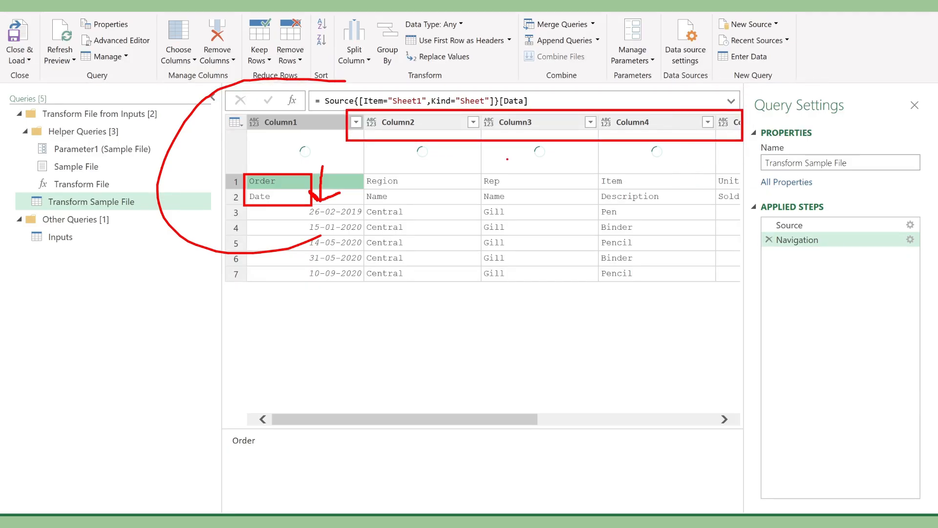
mouse_move(338, 229)
mouse_down()
mouse_move(335, 364)
mouse_move(613, 312)
mouse_move(659, 342)
mouse_move(601, 380)
mouse_up()
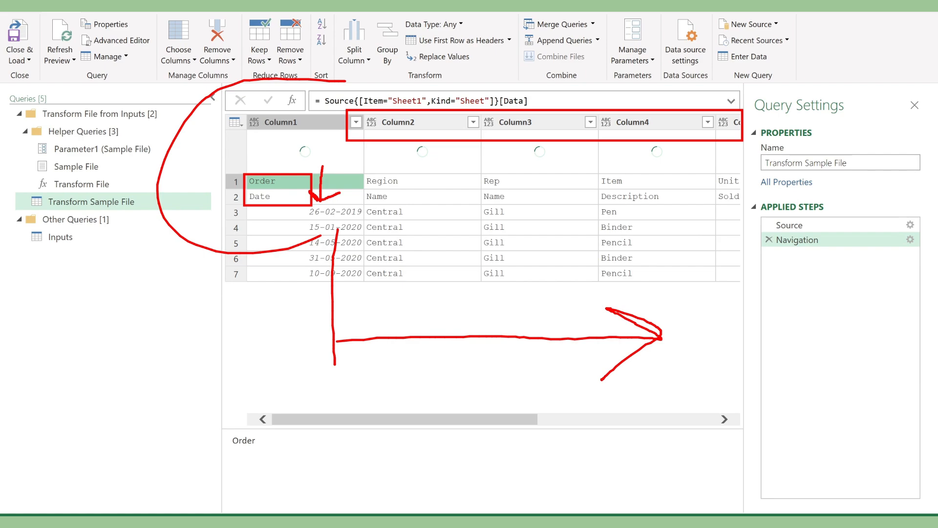
key(Escape)
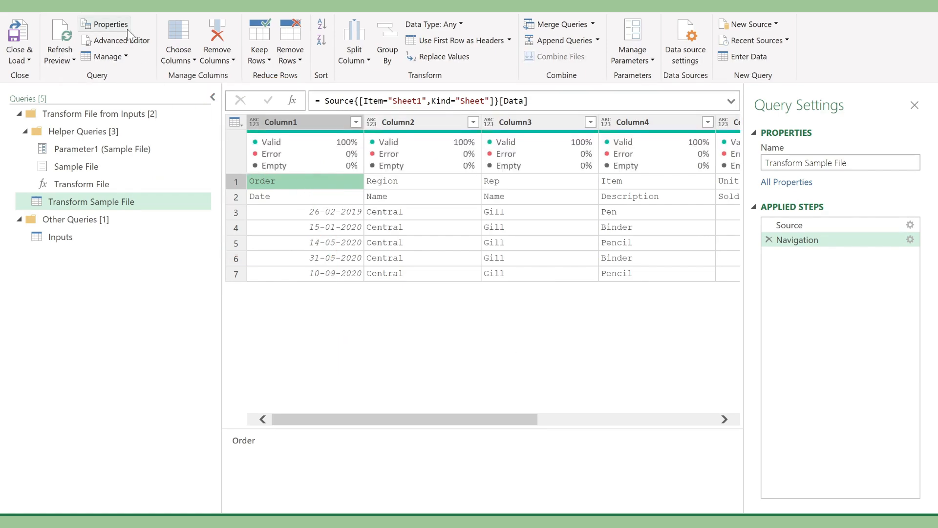
Transpose the table in the Transform Sample File query so the header rows become columns.
click(110, 10)
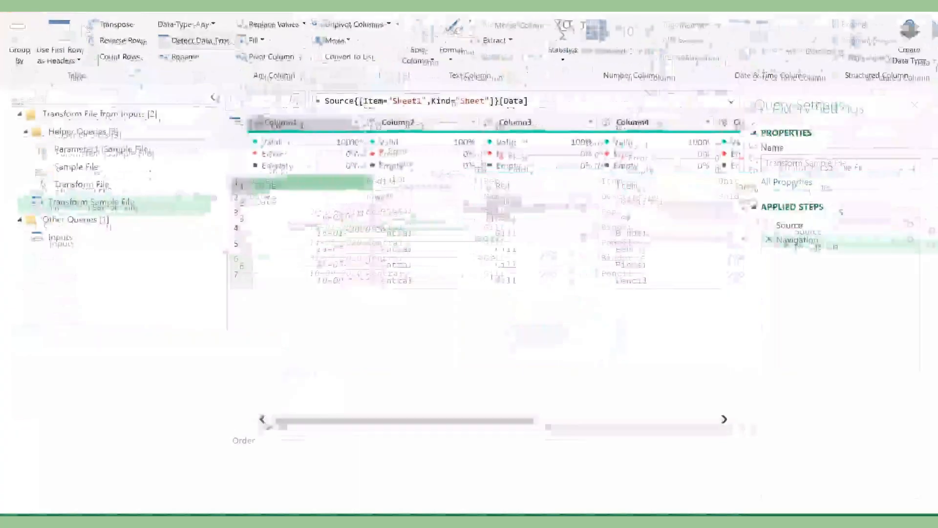
click(168, 53)
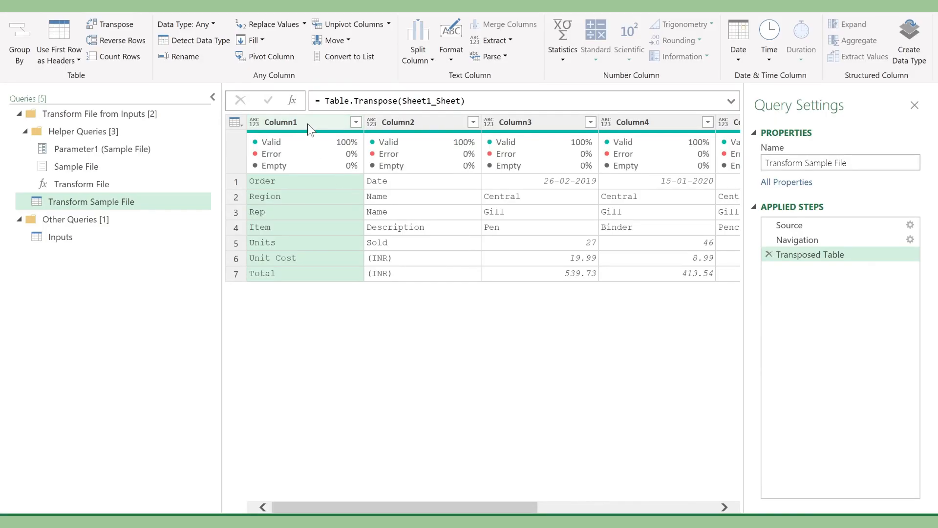
Merge Column1 and Column2 of the transposed sample table into one column, using a space as the separator.
key(shift+Right)
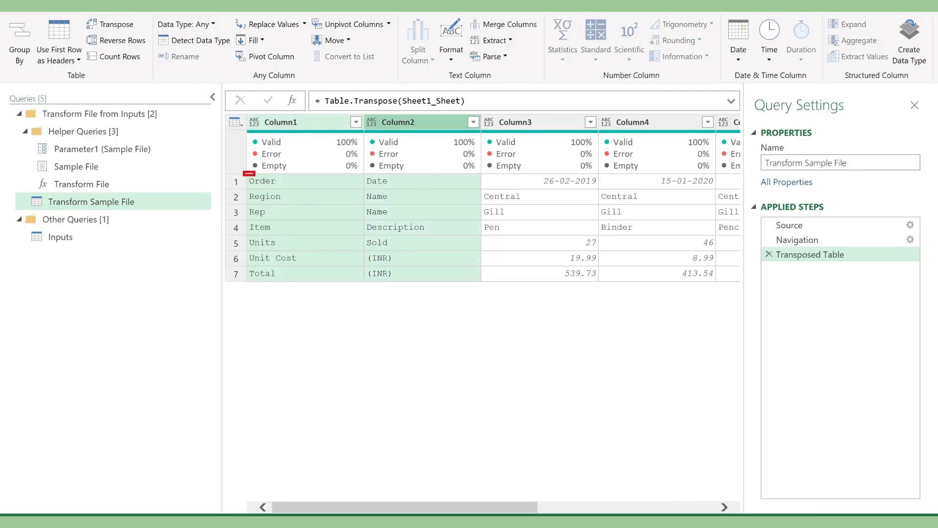
right_click(399, 126)
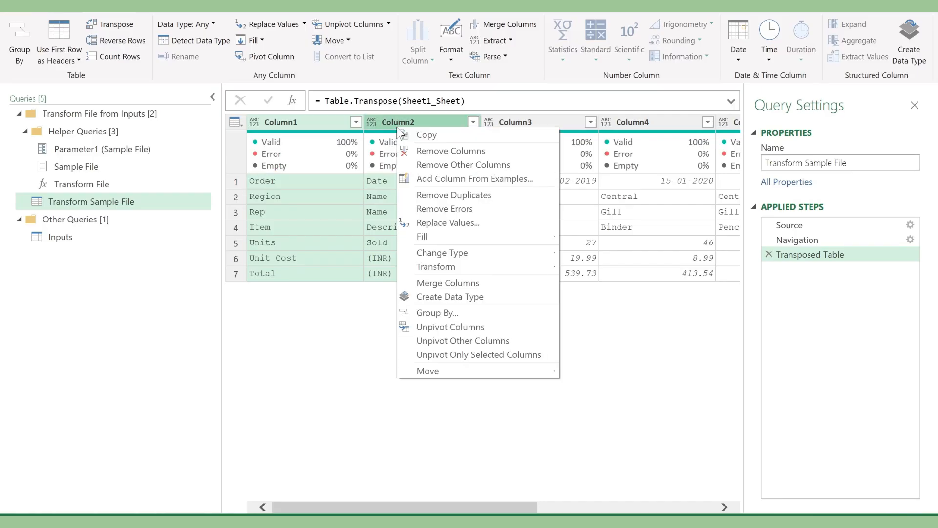
click(444, 283)
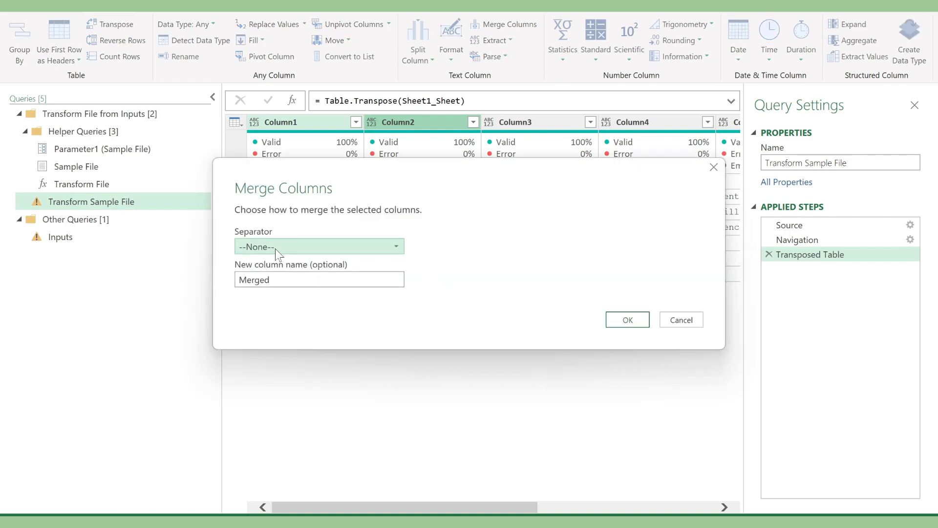
click(277, 248)
click(259, 332)
click(621, 319)
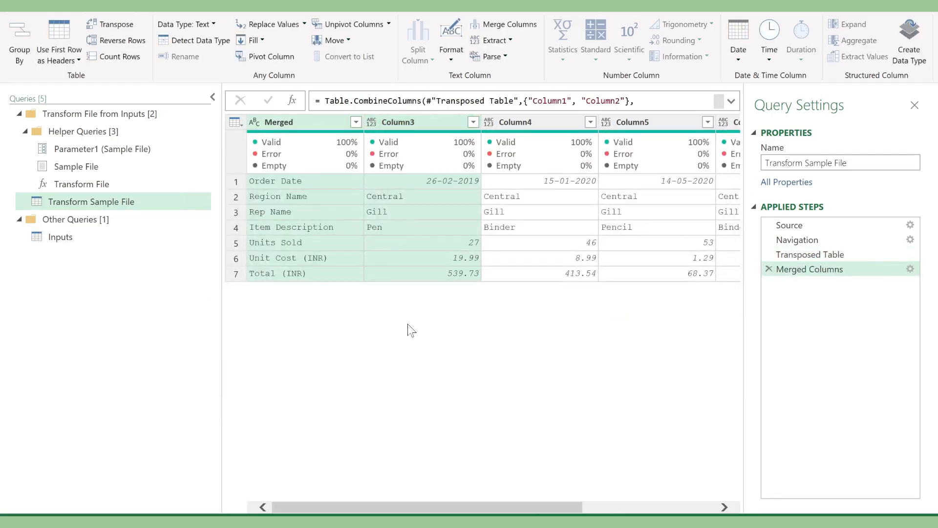
Transpose the table back so the merged header names run across its first row.
click(289, 184)
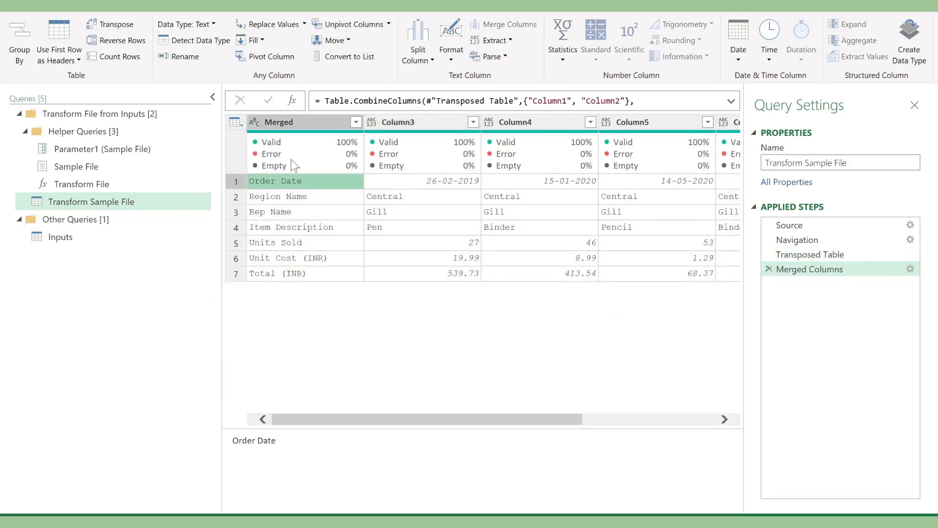
mouse_move(293, 165)
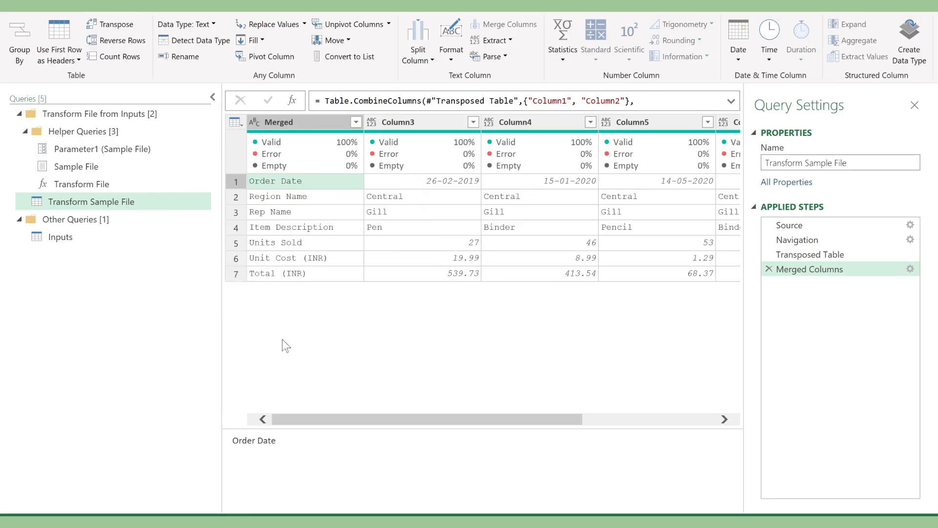
drag(225, 171, 353, 287)
key(Escape)
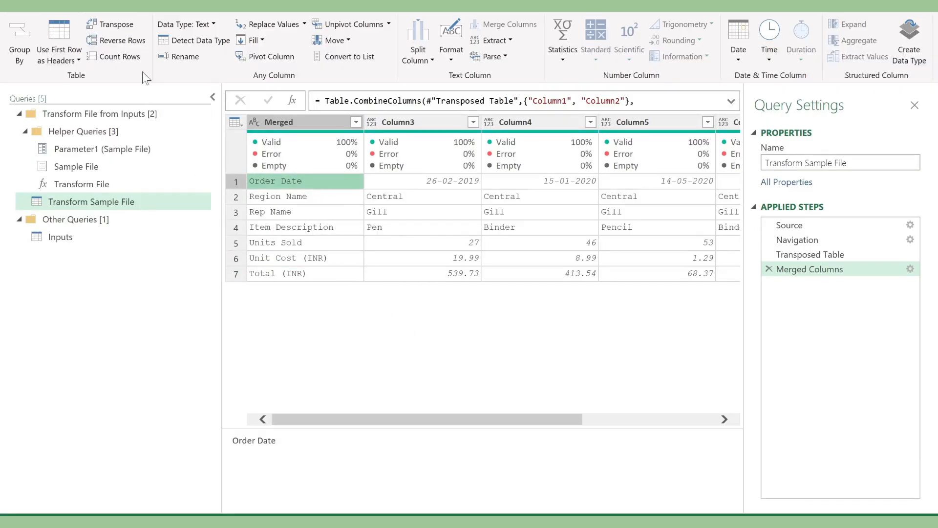
click(112, 24)
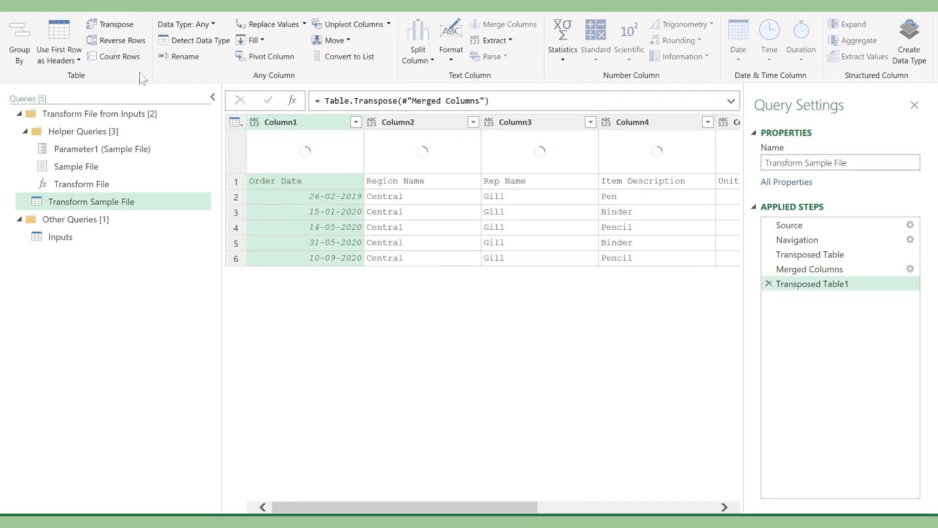
Promote the first row of the Transform Sample File query to column headers.
click(311, 196)
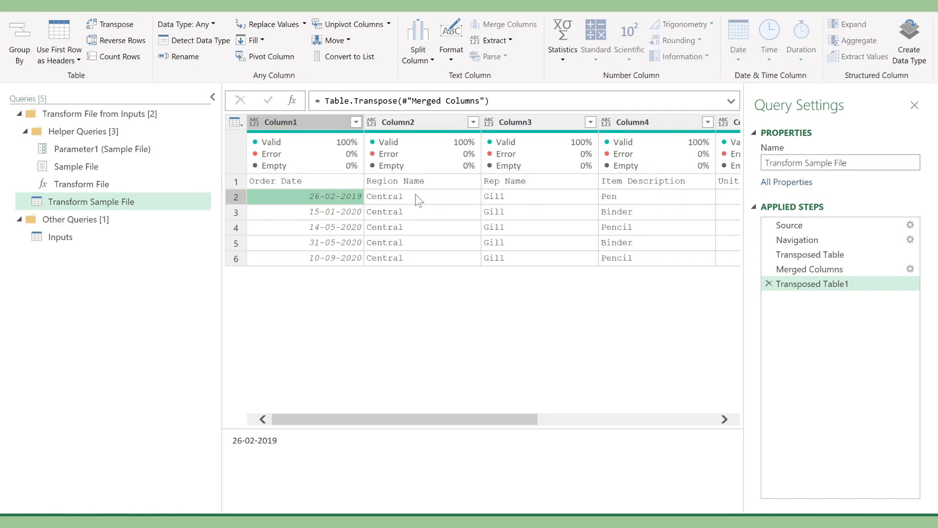
click(385, 183)
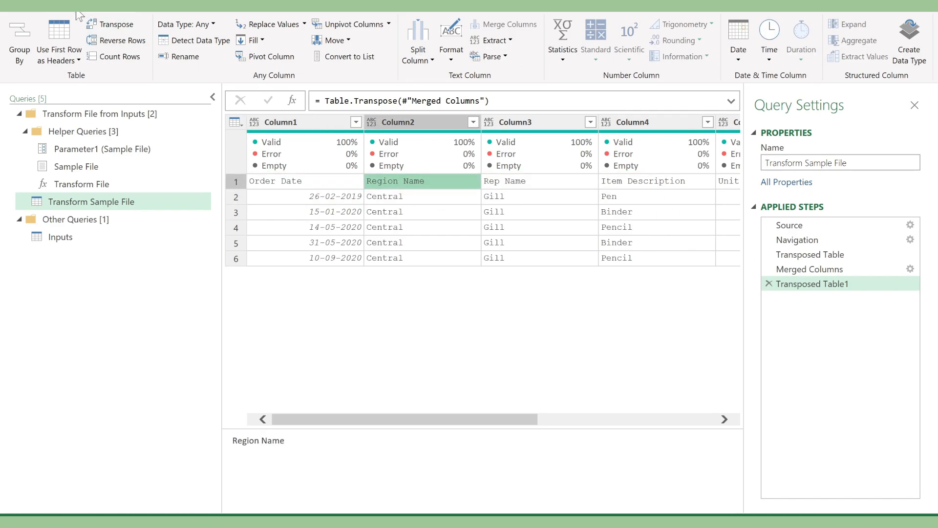
click(63, 6)
click(446, 42)
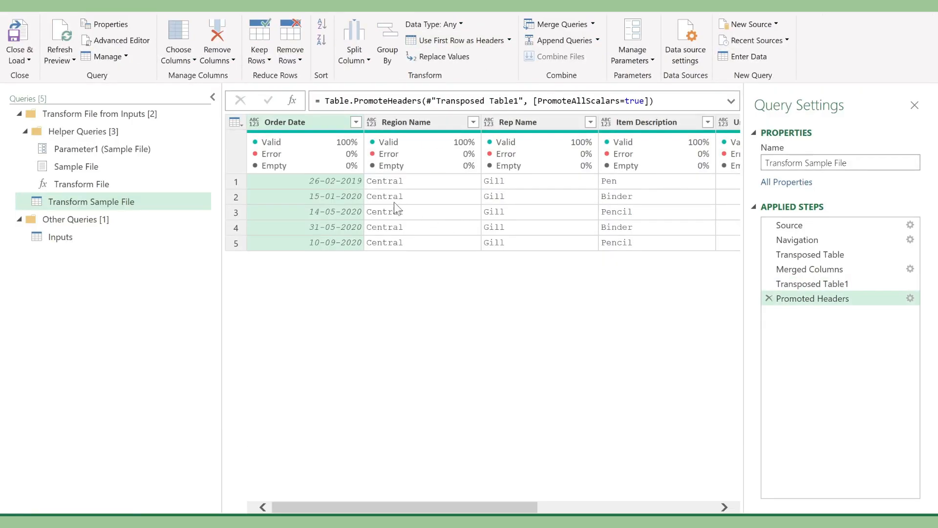
Detect the data types of all columns in the Inputs query.
click(72, 241)
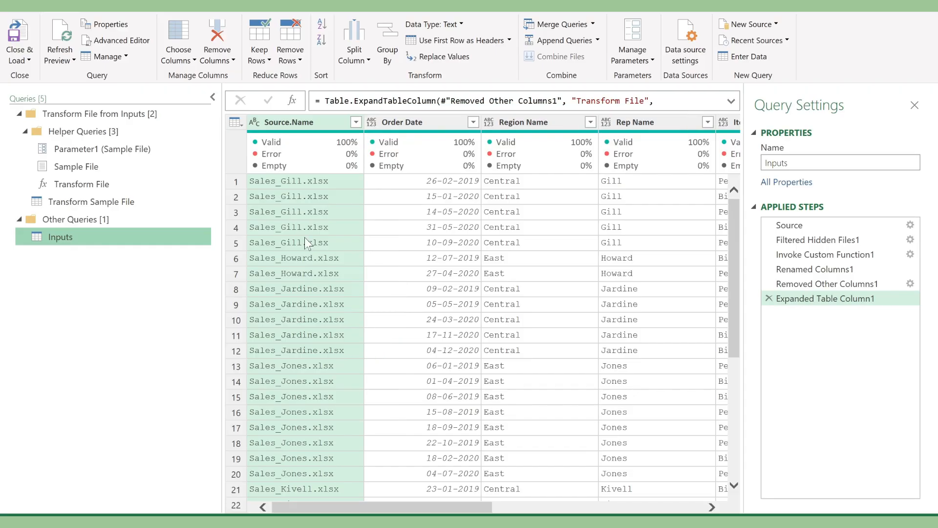
click(313, 194)
key(ctrl+a)
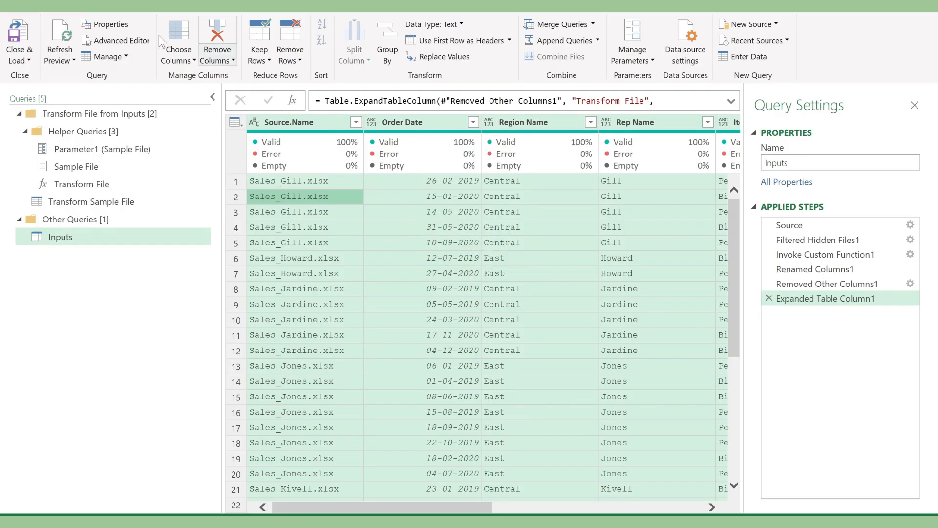
click(124, 12)
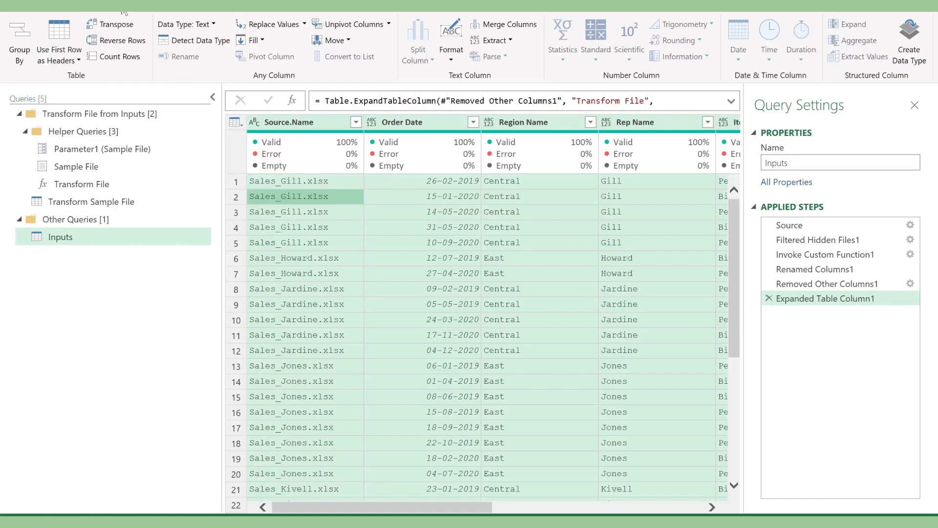
click(184, 41)
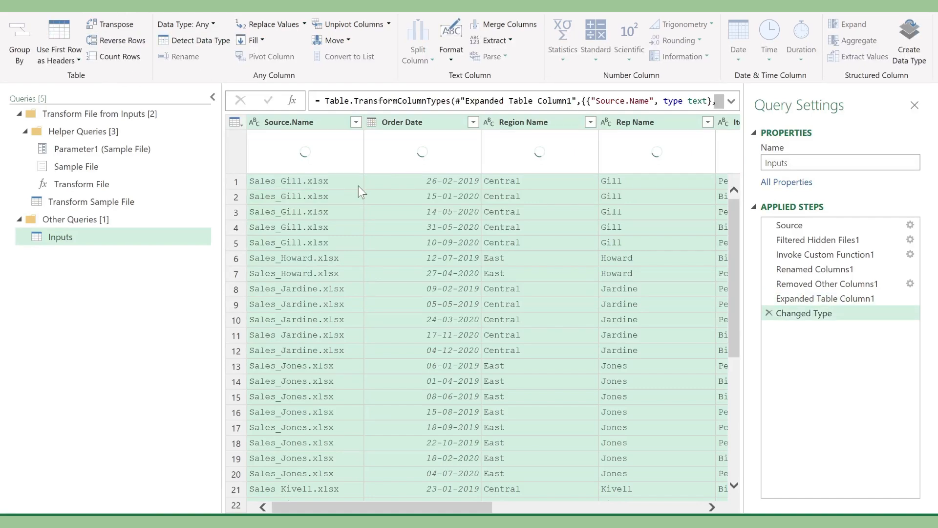
scroll(448, 243, right, 5)
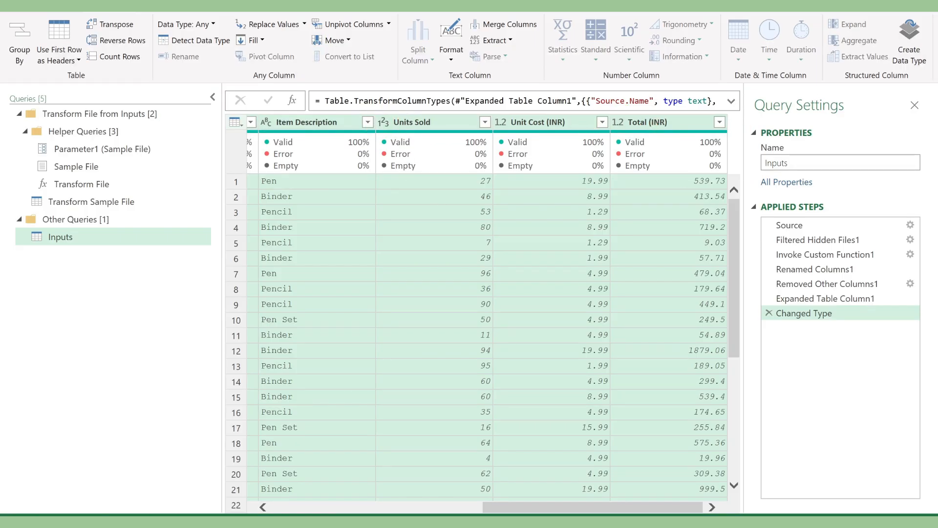
Close the Power Query Editor keeping the changes, and select the header row of the loaded Inputs table.
key(alt+F4)
key(Return)
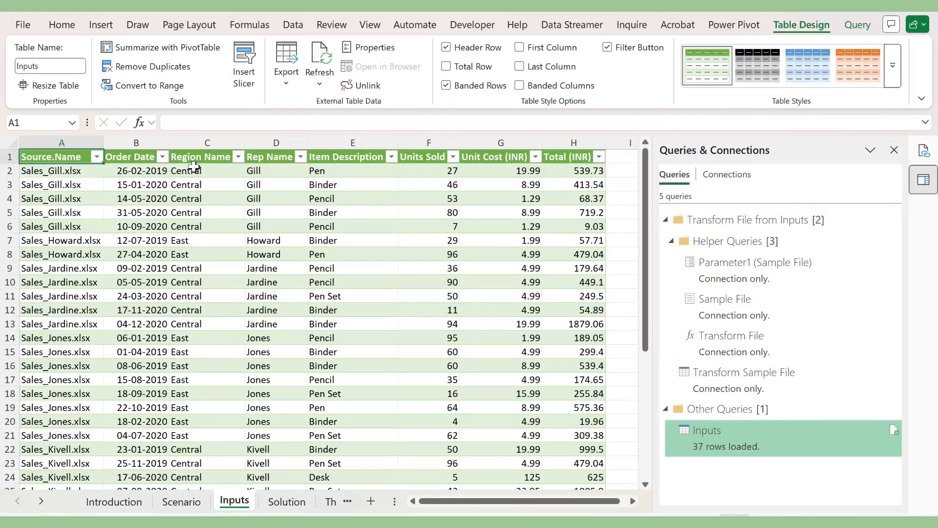
key(ctrl+shift+Right)
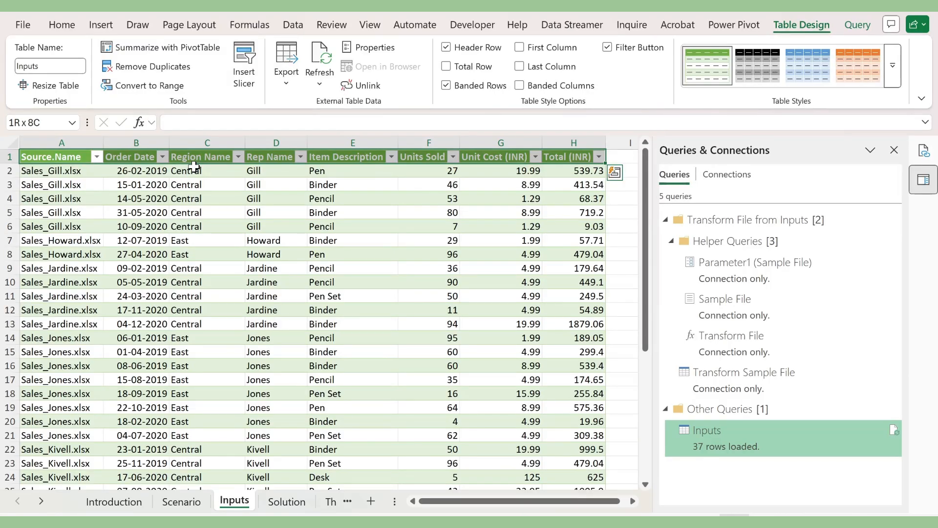
Switch to File Explorer and paste a copy of Sales_Andrews.xlsx into the Inputs folder.
key(alt+Tab)
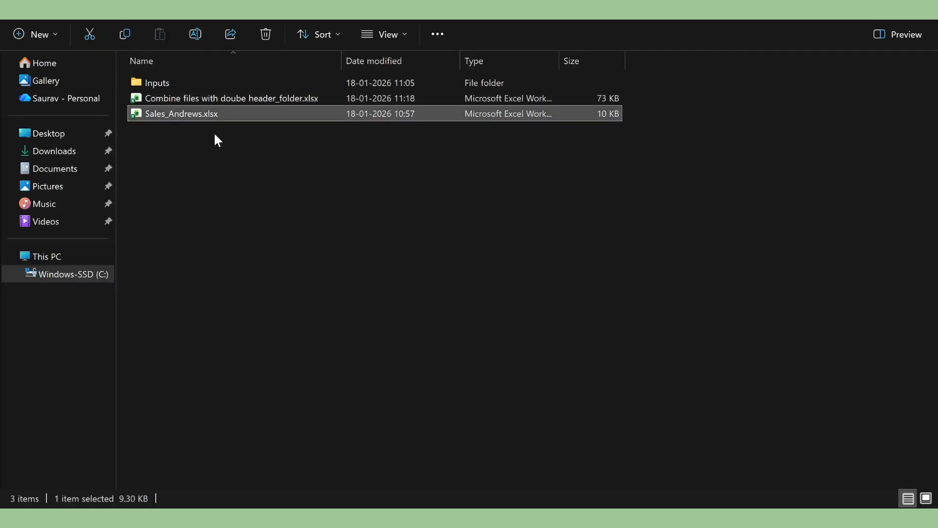
key(Up)
key(Up)
key(Return)
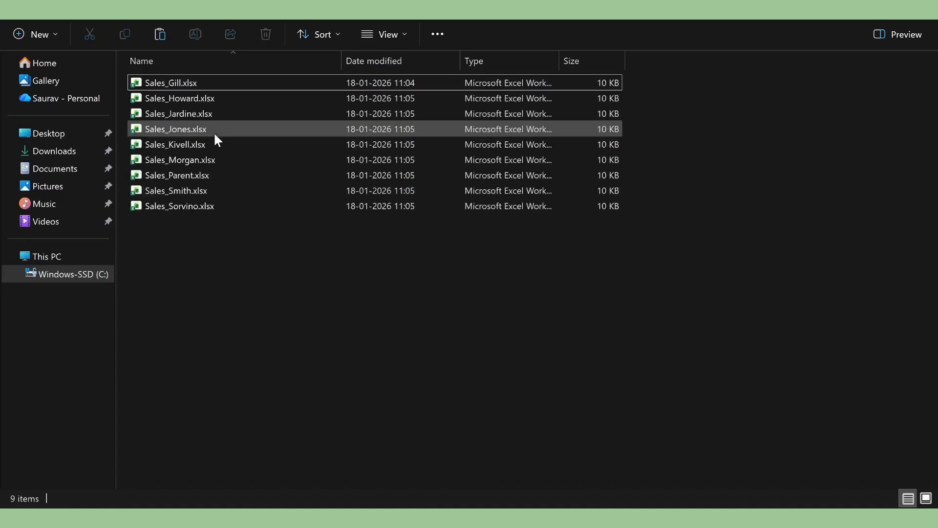
key(ctrl+v)
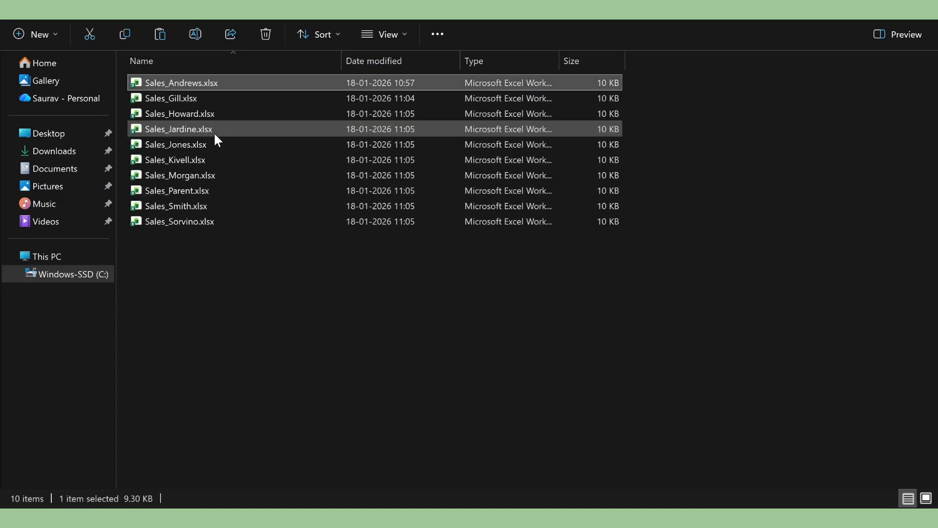
Switch back to the Excel workbook and refresh the Inputs table to load the added file.
key(alt+Tab)
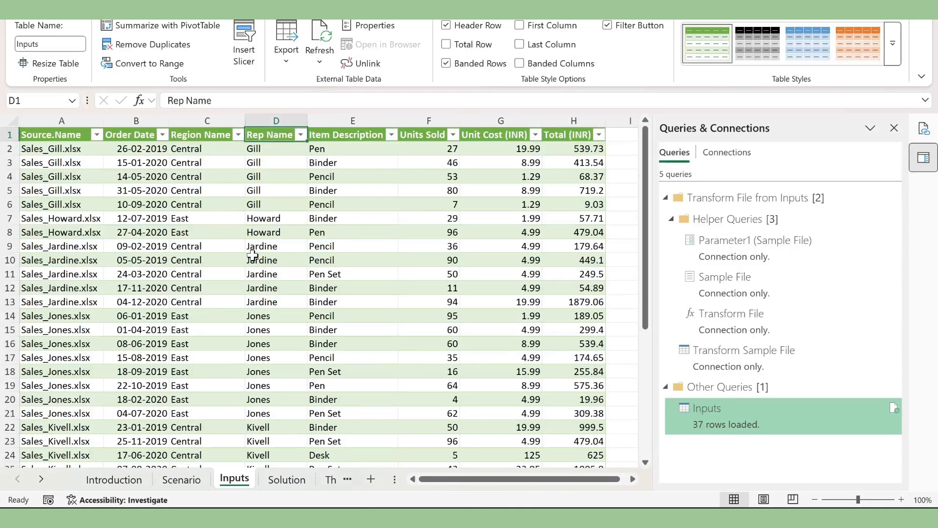
key(shift+F10)
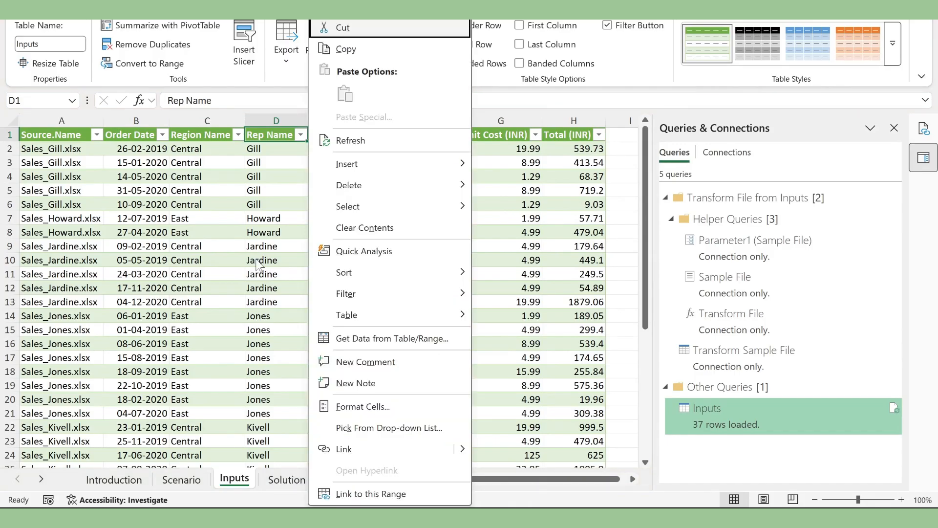
click(381, 137)
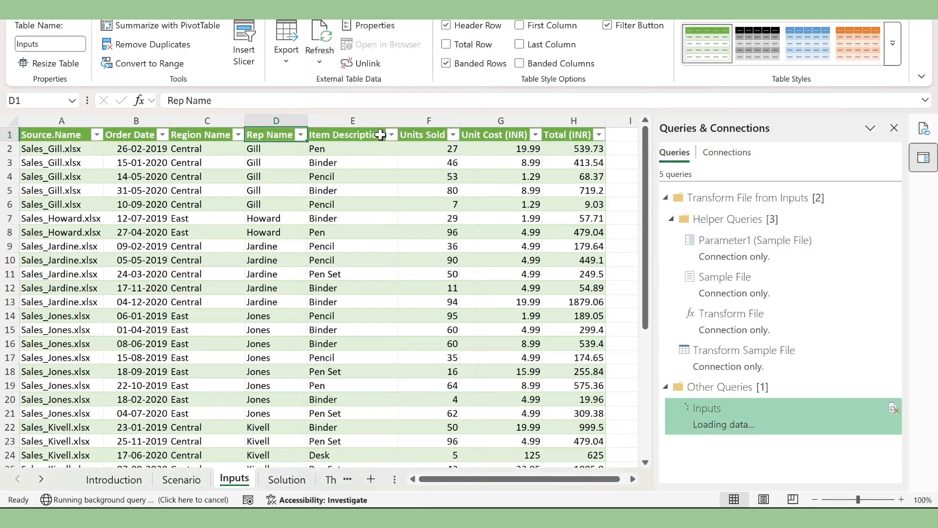
Check the Rep Name filter list for the rep from the newly added file, leaving the filter unchanged.
key(alt+Down)
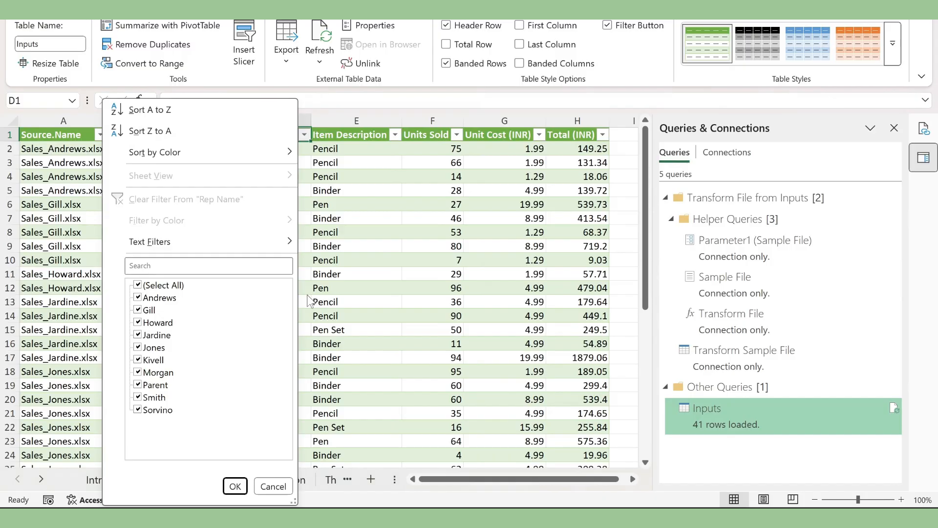
key(Down)
key(Down)
key(Down)
key(Down)
key(Down)
key(Down)
key(Down)
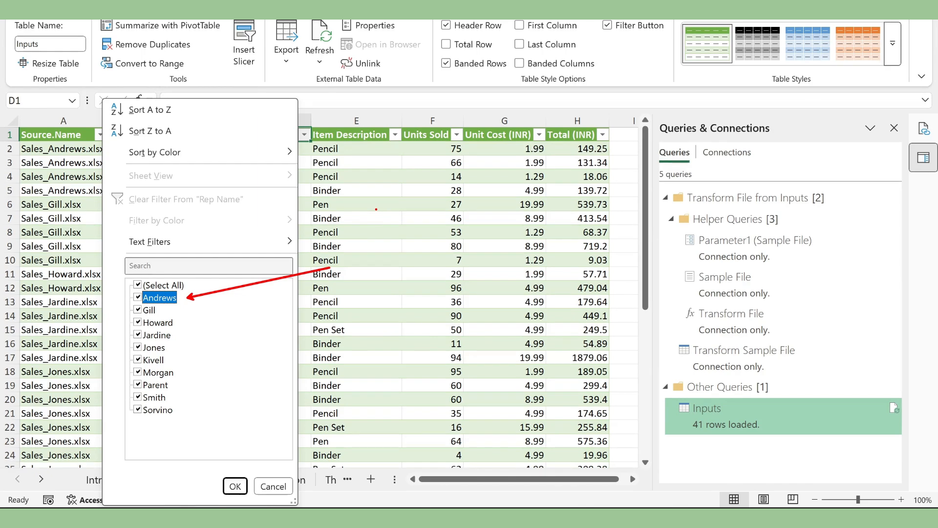
key(Escape)
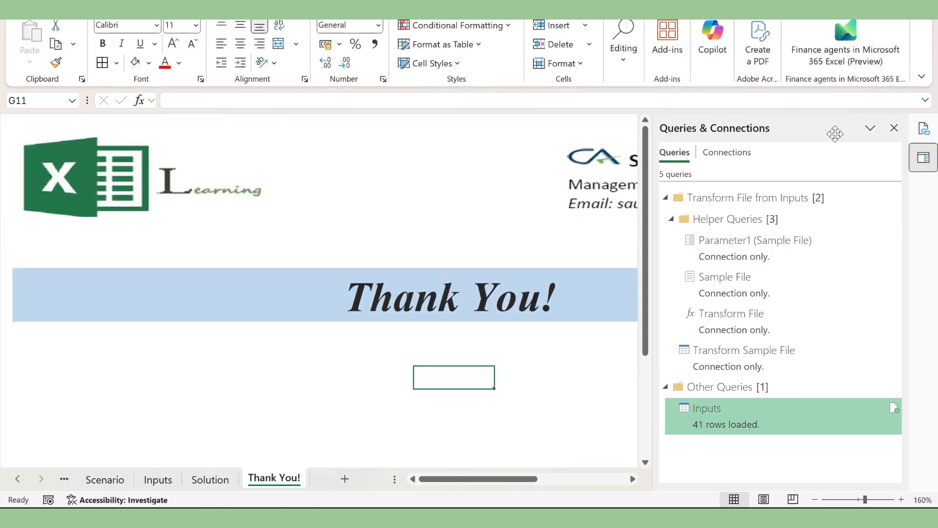
Close the Queries & Connections and Workbook Links panes on the Thank You! sheet.
click(895, 128)
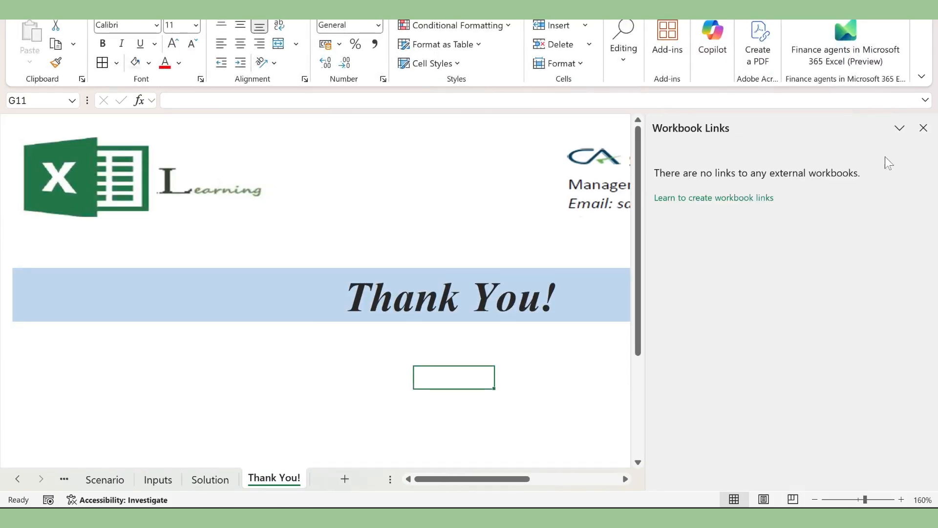
click(923, 128)
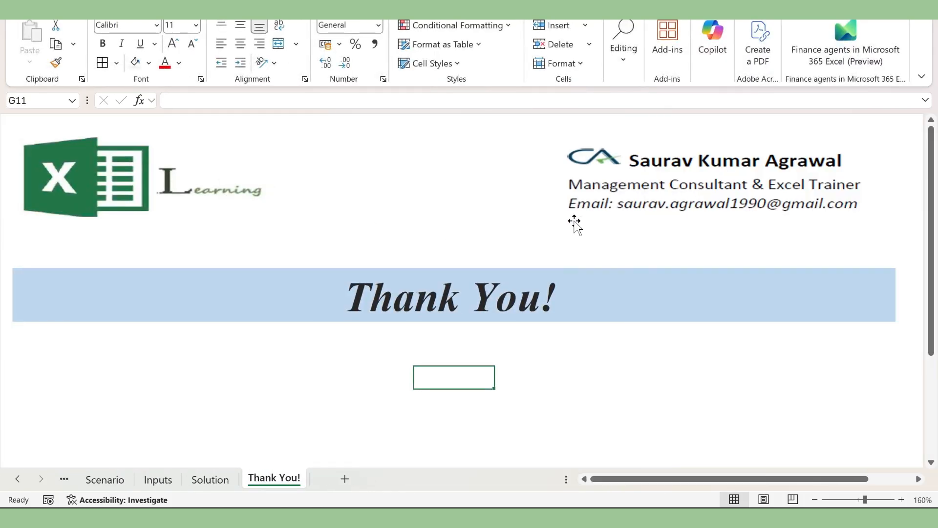